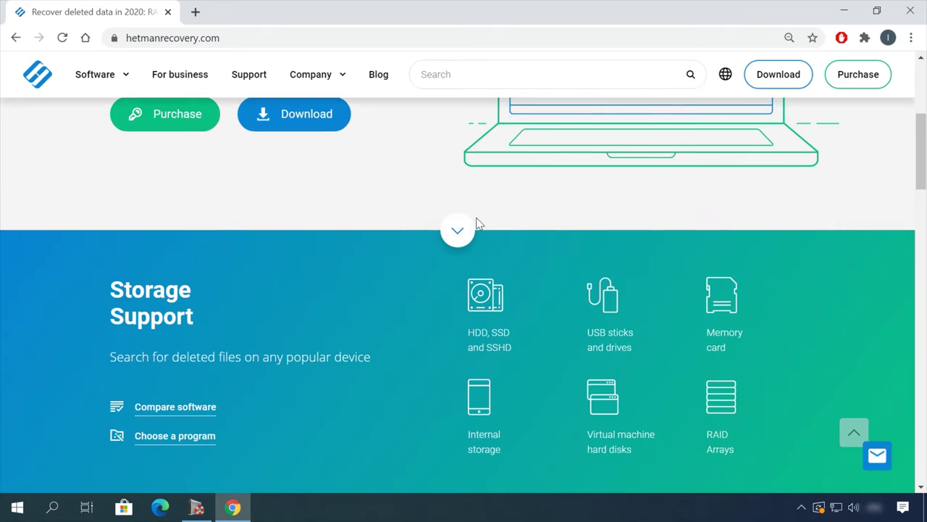
scroll(476, 223, down, 8)
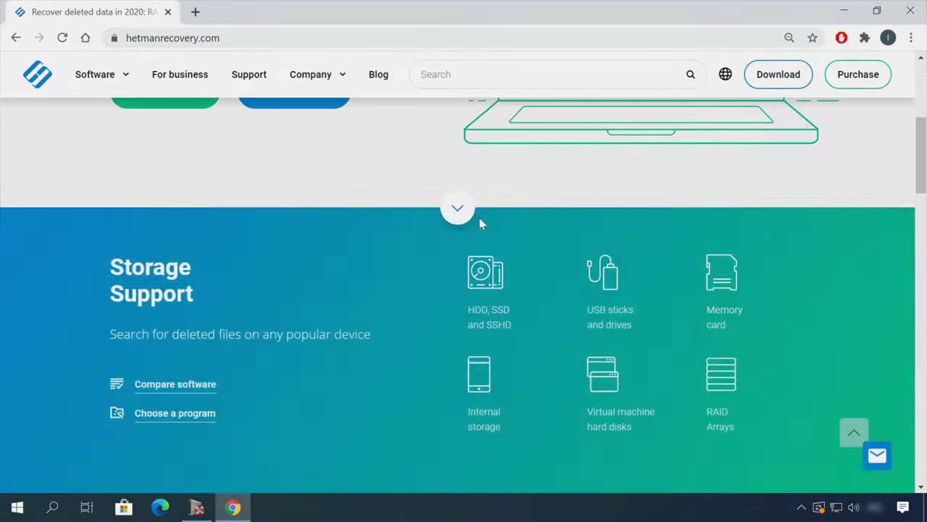
Step: Start downloading the 41 MB Hetman Partition Recovery 3.1 installer from the All products page
click(124, 128)
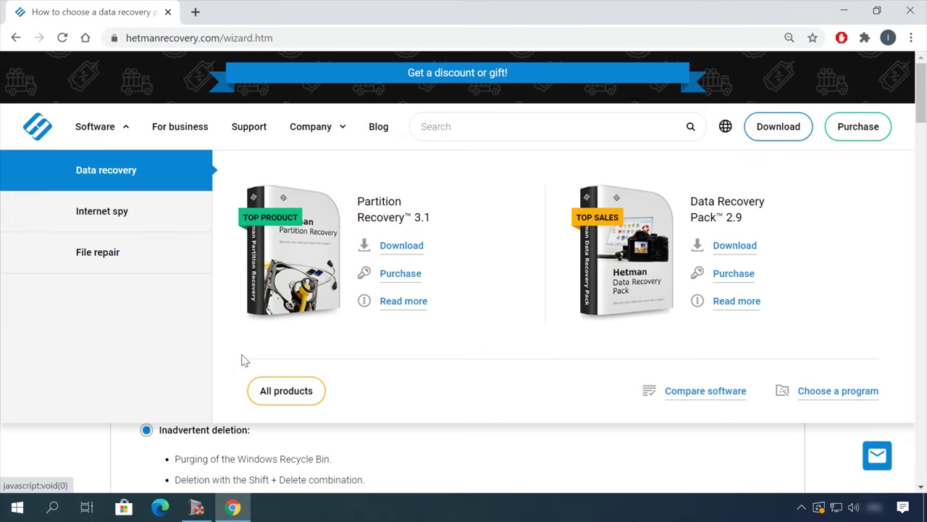
click(285, 391)
scroll(365, 363, down, 7)
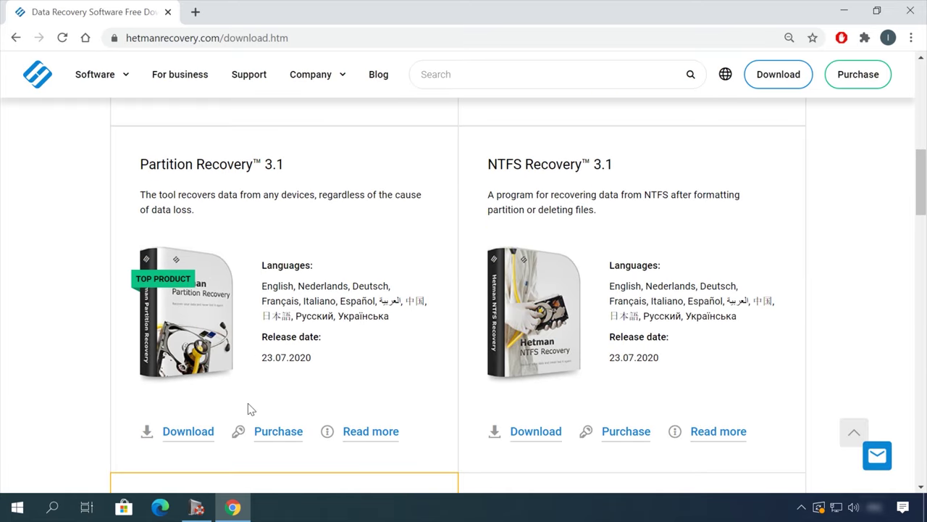
click(187, 432)
scroll(362, 442, down, 1)
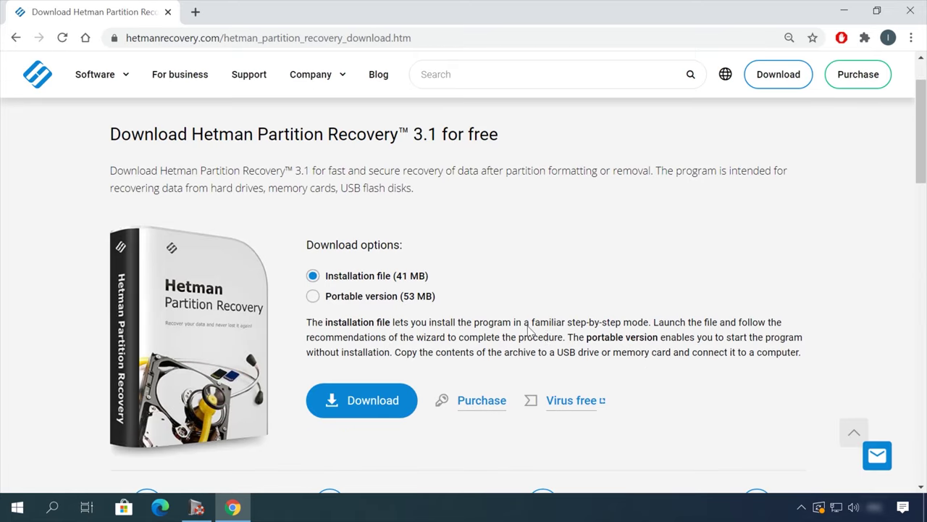
click(369, 407)
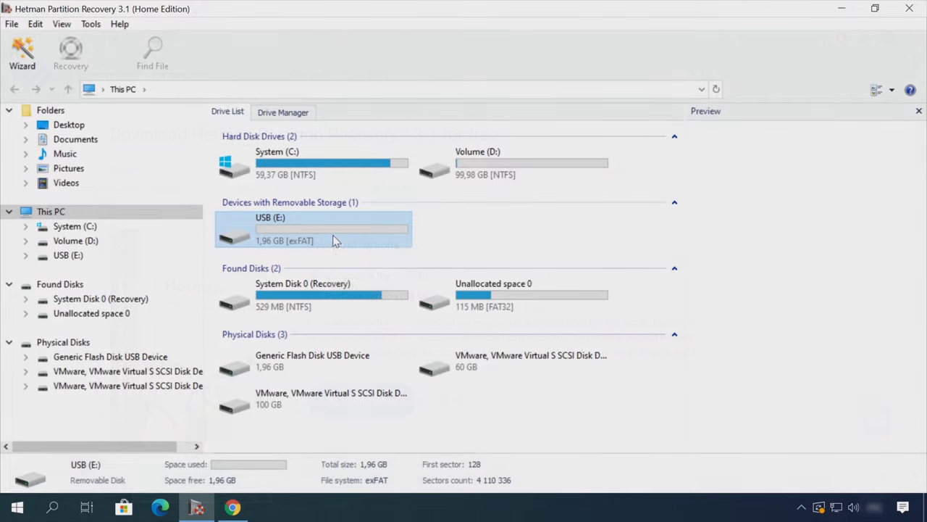
Step: Run a fast scan of the USB (E:) drive in Hetman Partition Recovery
double_click(68, 255)
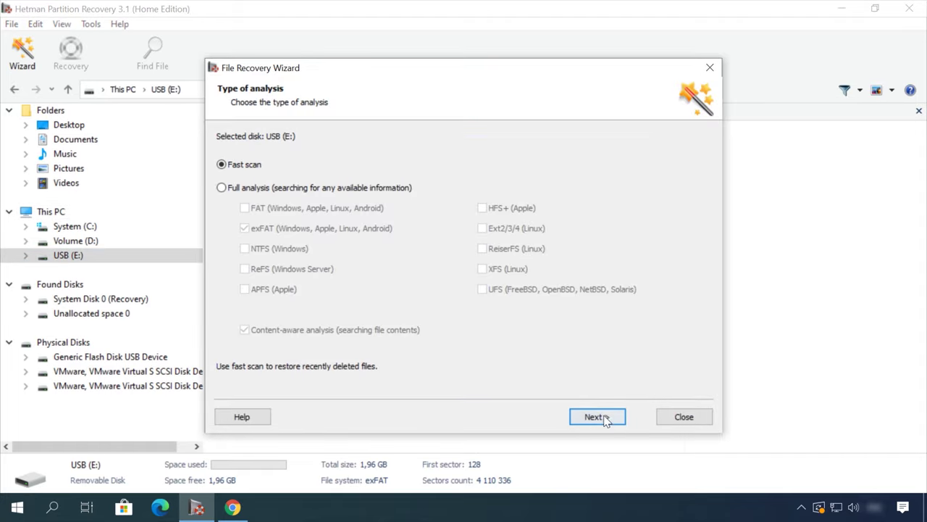
click(596, 417)
click(603, 415)
Step: Preview the deleted Earth - 2611.mp4 video at 00:31, then recover it
double_click(430, 153)
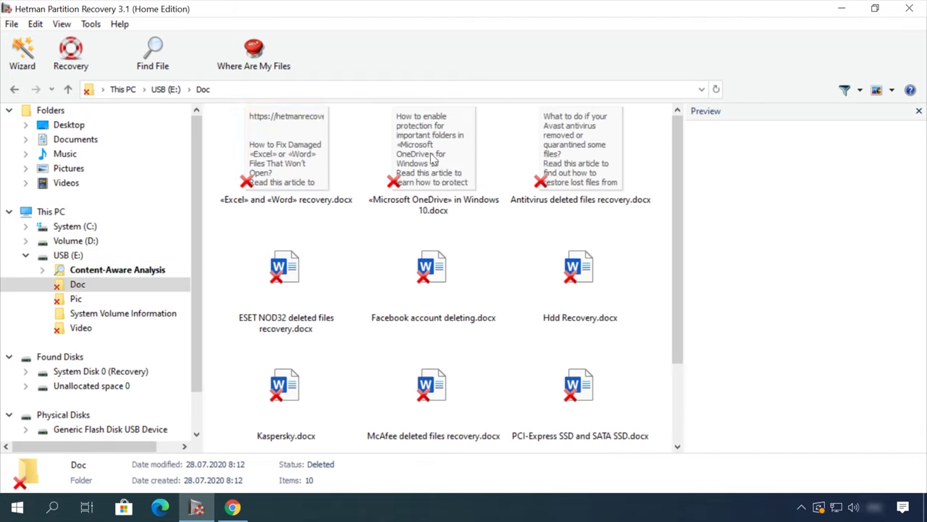
click(430, 153)
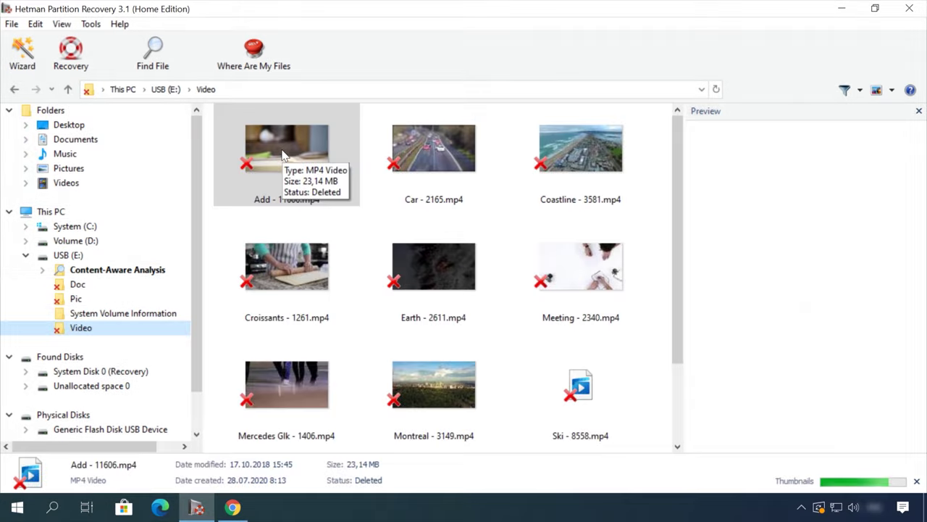
click(398, 268)
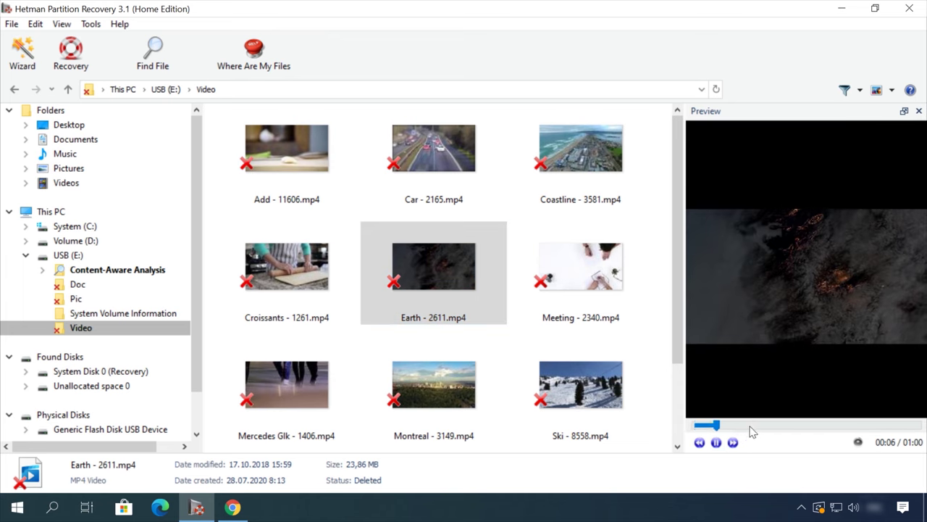
drag(750, 427, 815, 426)
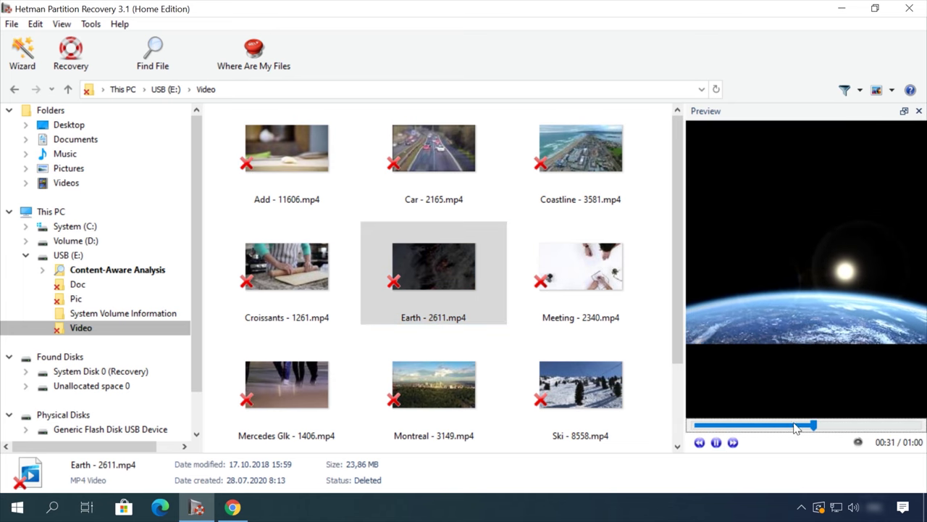
right_click(447, 262)
click(488, 270)
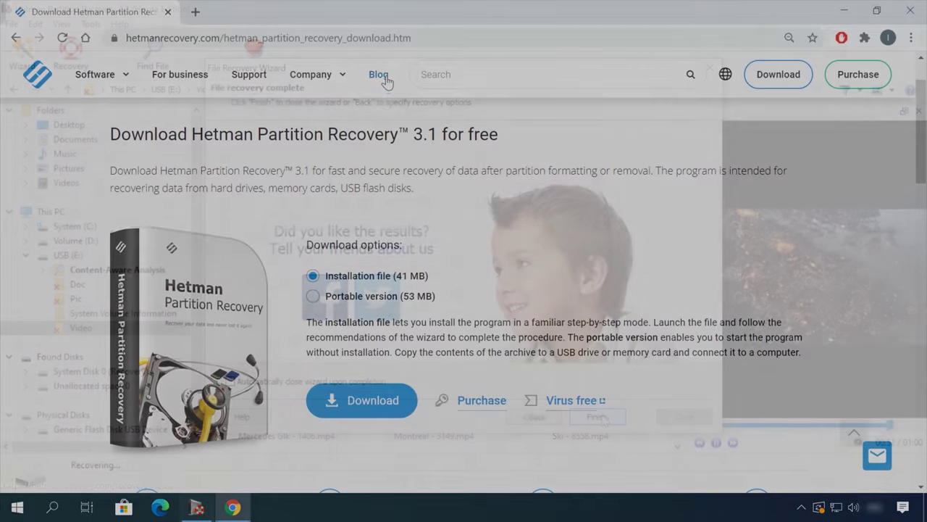
Step: Open the blog article on safely removing files from an HDD or SSD, then its leave-a-message form
click(385, 76)
scroll(66, 352, down, 10)
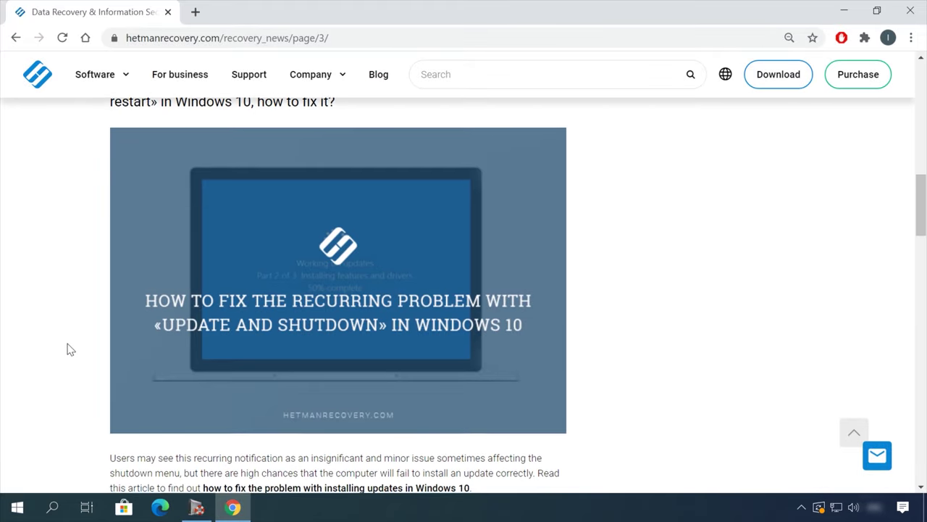
scroll(70, 349, down, 8)
click(421, 112)
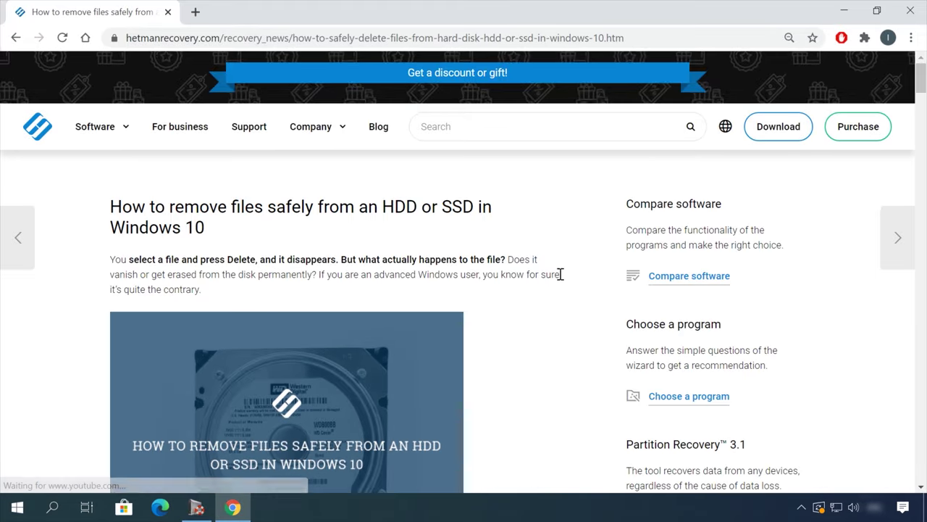
scroll(569, 282, down, 15)
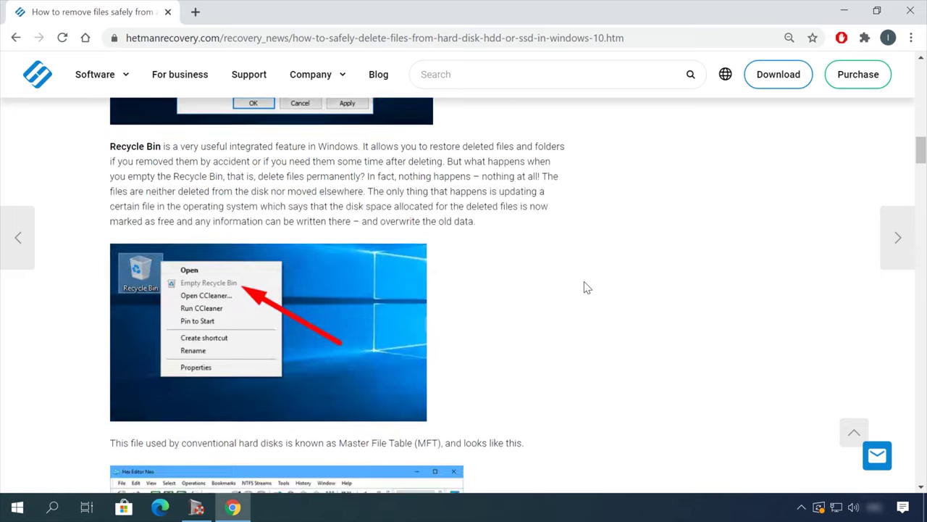
scroll(586, 288, down, 15)
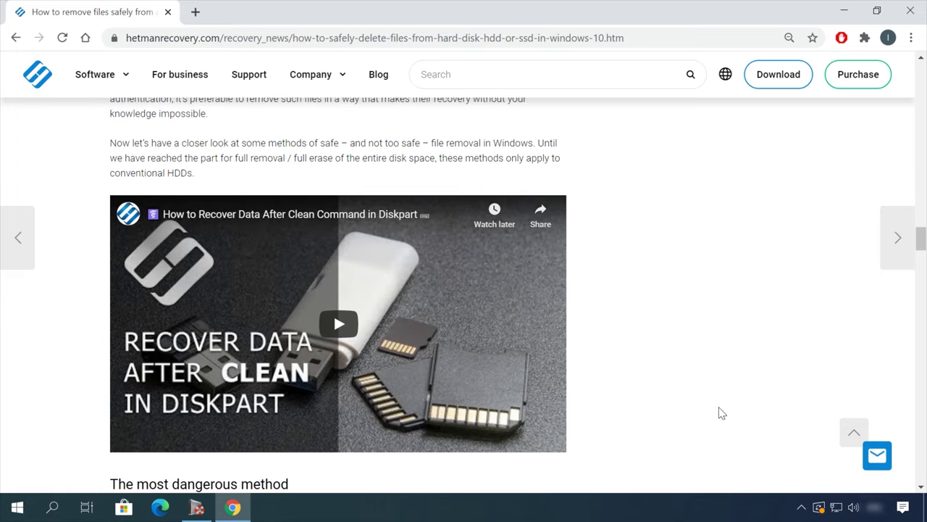
click(876, 454)
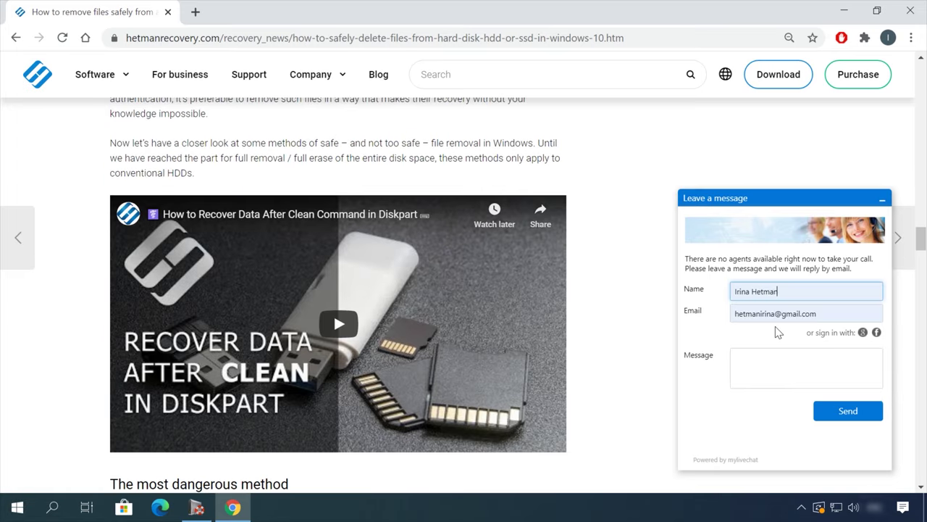
Step: Start typing 'He' in the chat form's message field
click(777, 361)
text(He)
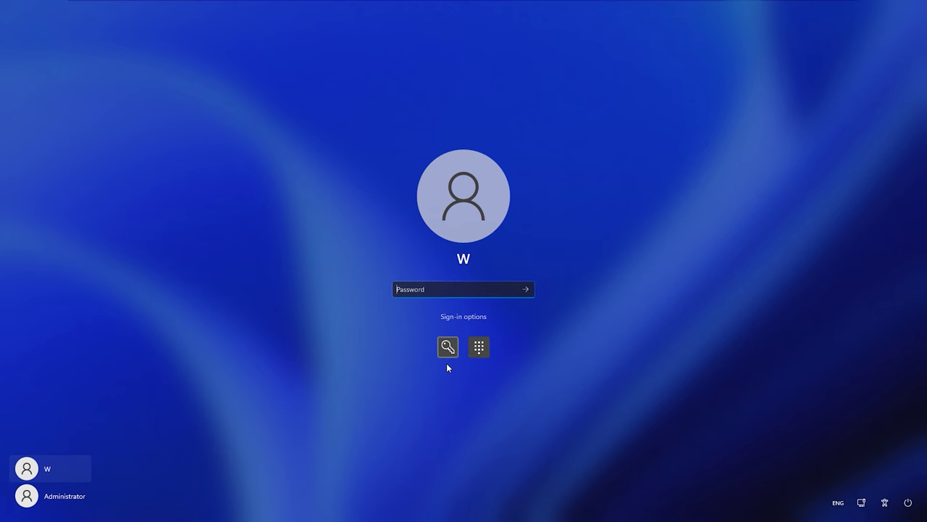
Step: Sign in to Windows by entering the account password instead of the PIN
text(••••••)
key(Return)
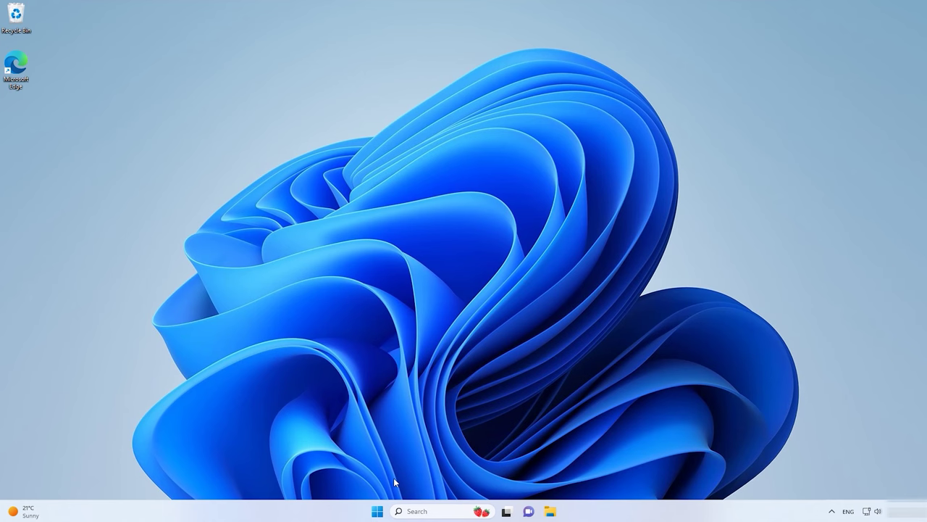
Step: Launch Settings from Start and go to Accounts > Sign-in options
click(377, 511)
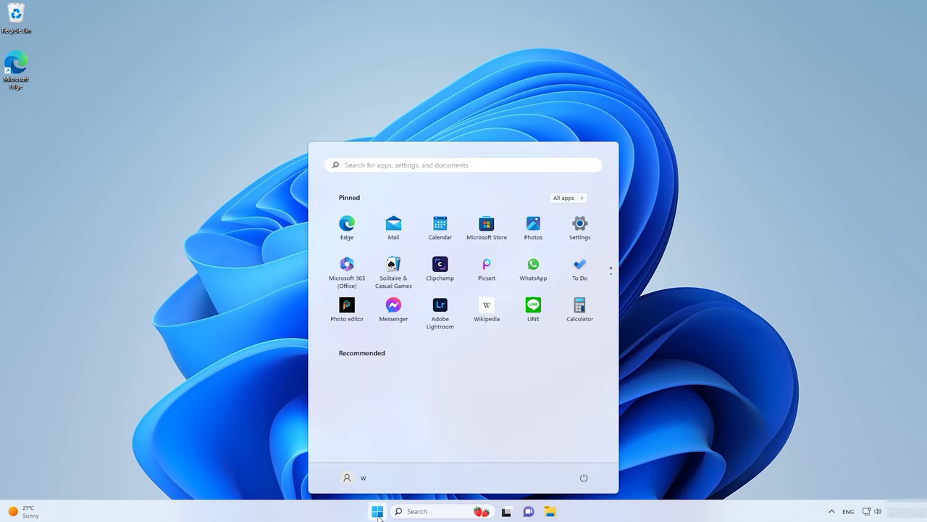
click(585, 246)
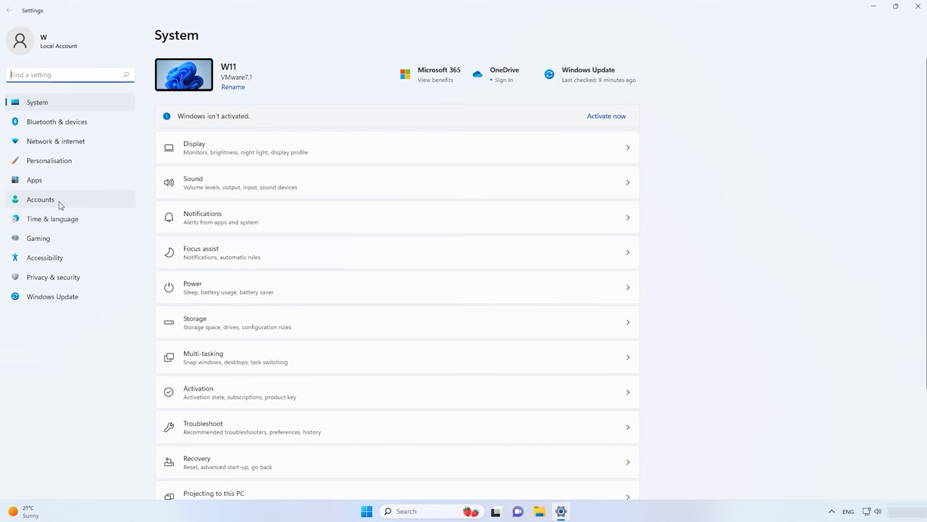
click(41, 199)
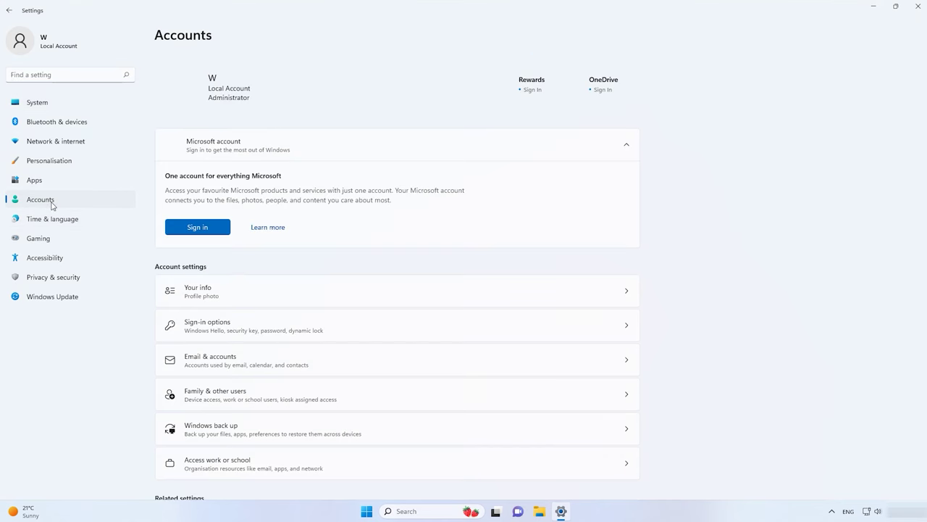
click(212, 327)
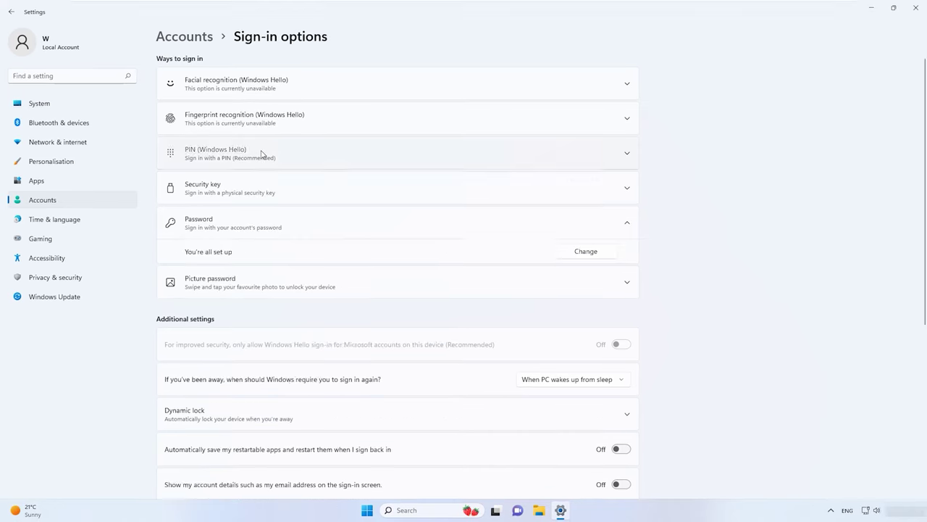
Step: Remove the existing Windows Hello PIN, confirming with the account password
click(262, 153)
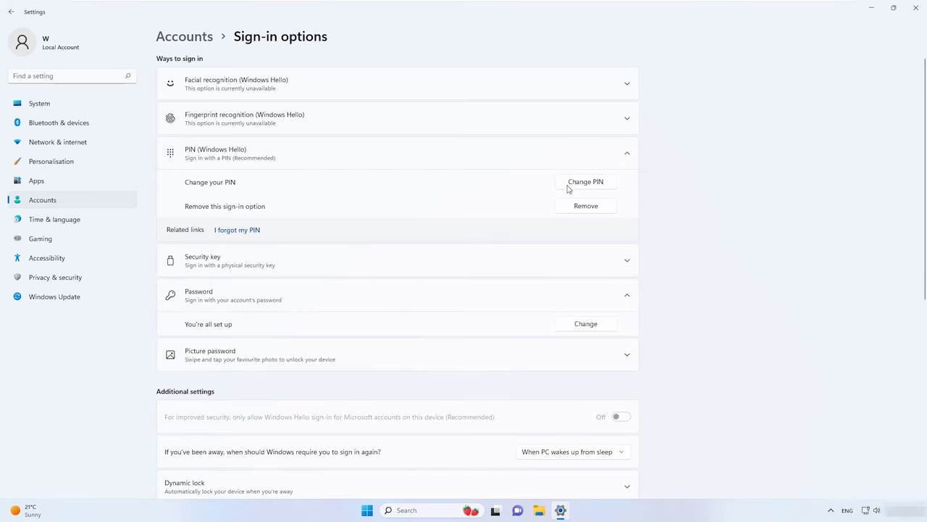
click(586, 206)
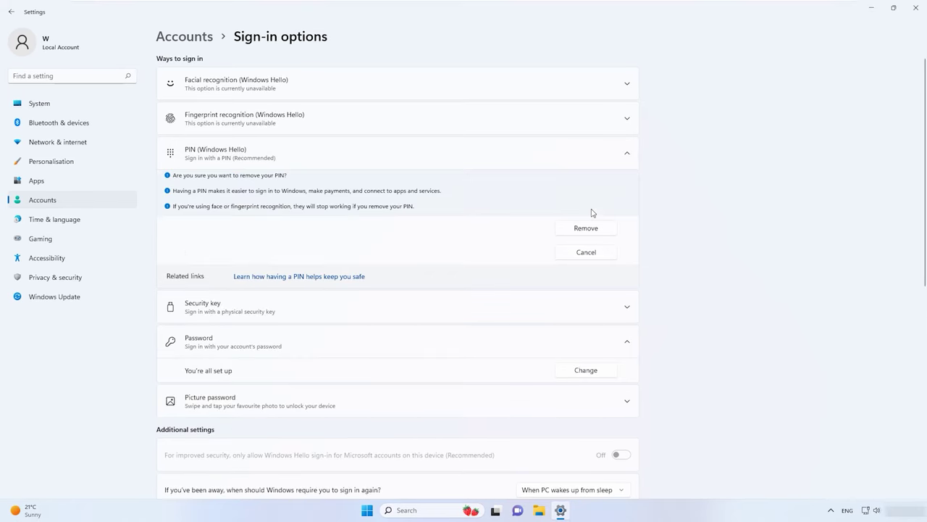
click(586, 229)
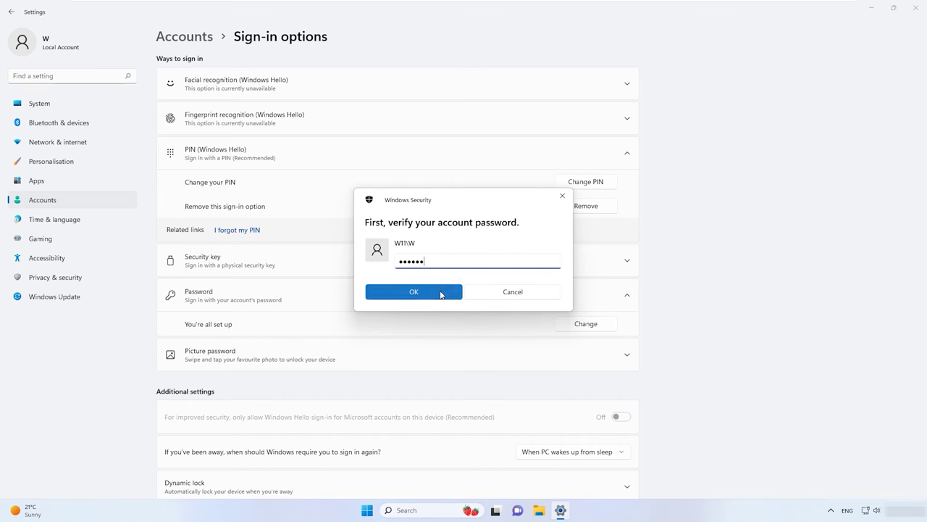
click(441, 292)
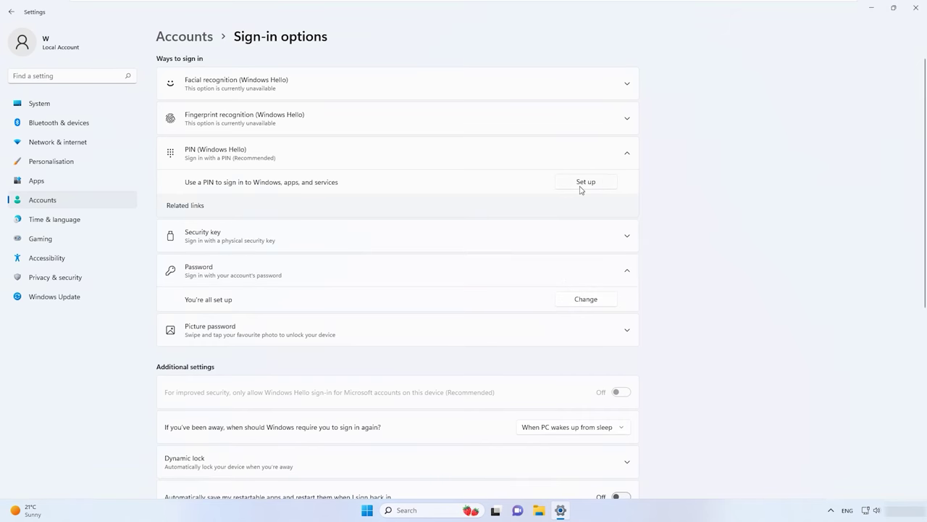
Step: Set up and confirm a new Windows Hello PIN after verifying the account password
click(586, 185)
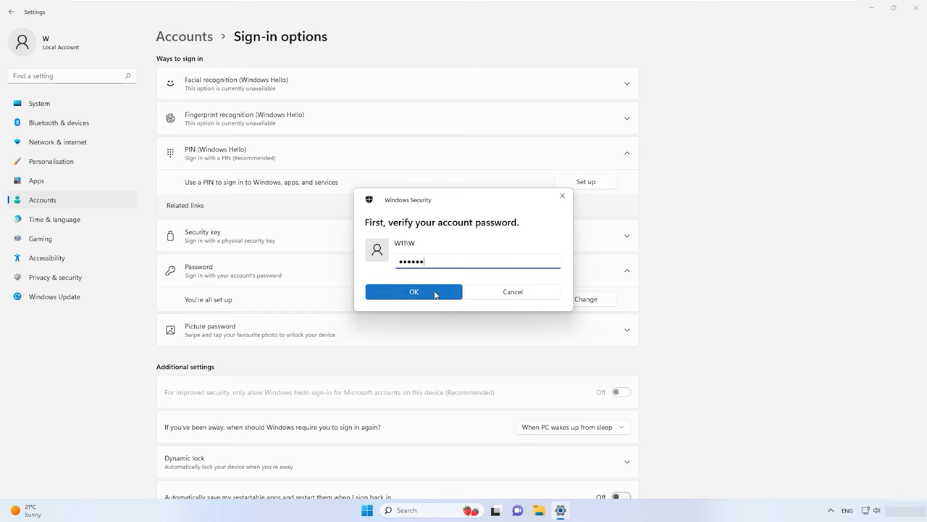
click(435, 292)
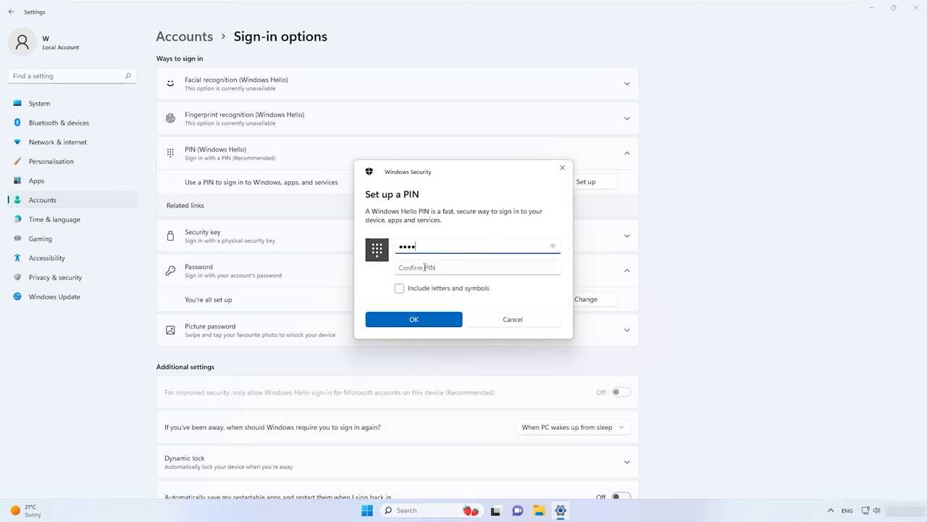
click(424, 268)
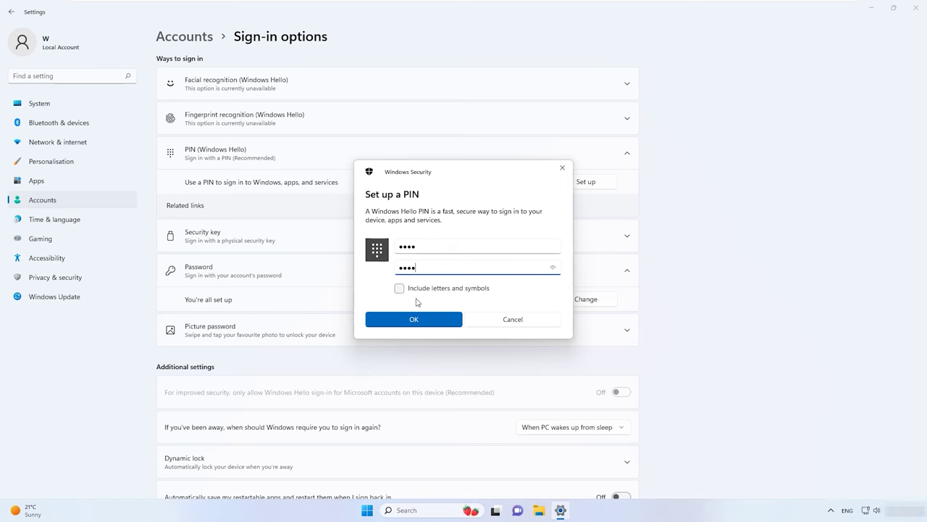
click(425, 319)
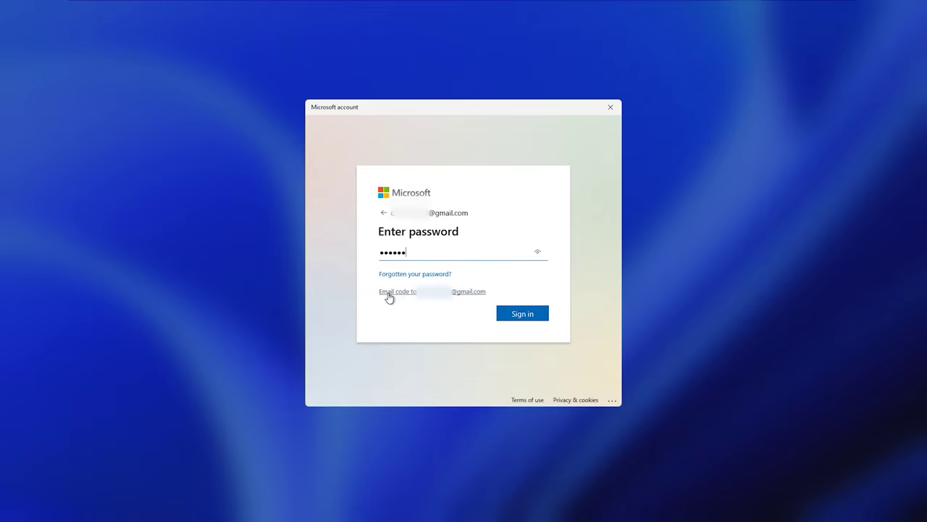
Step: Choose to receive the Microsoft account sign-in code by email instead of a password
click(436, 293)
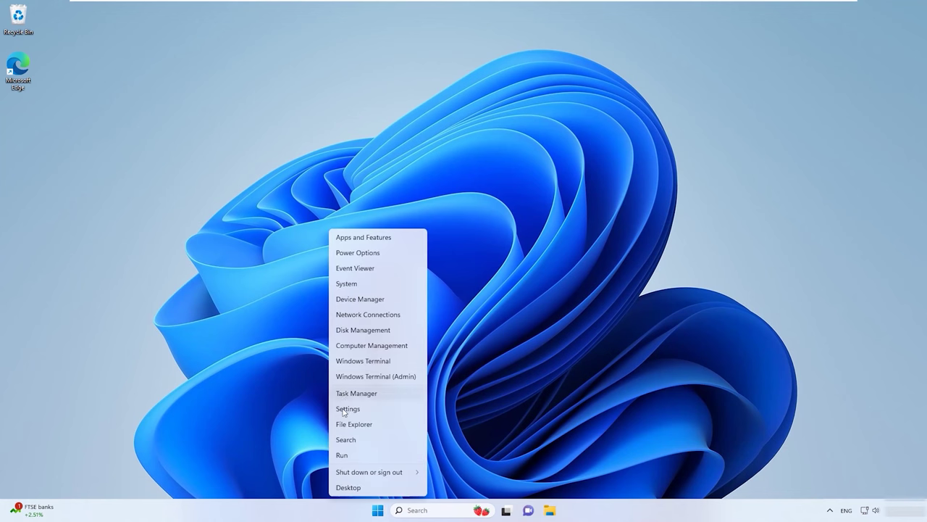
Step: Open the Services console with services.msc and find CNG Key Isolation
click(352, 457)
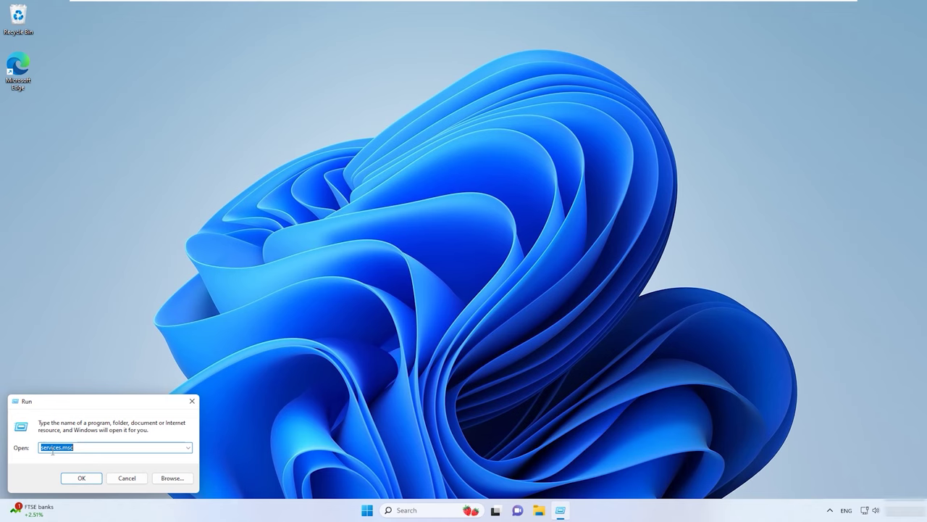
click(82, 479)
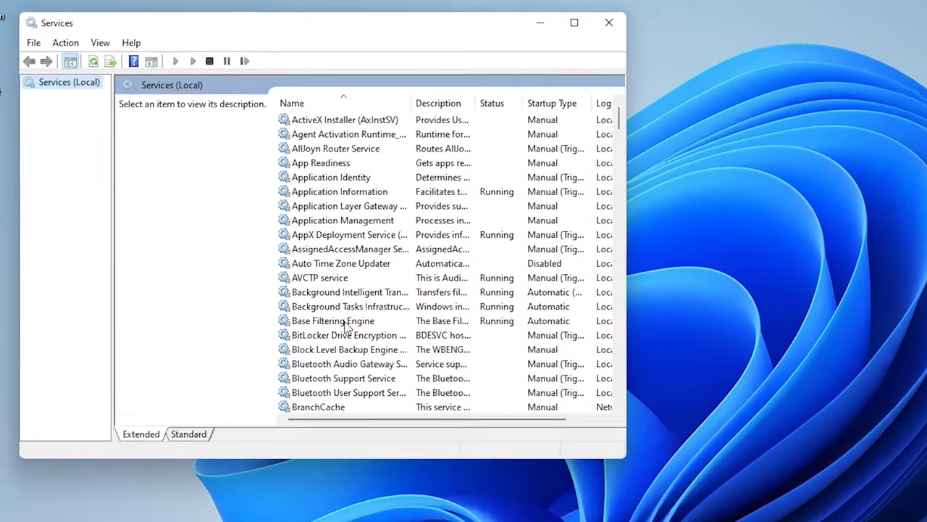
scroll(245, 221, down, 2)
scroll(371, 348, down, 7)
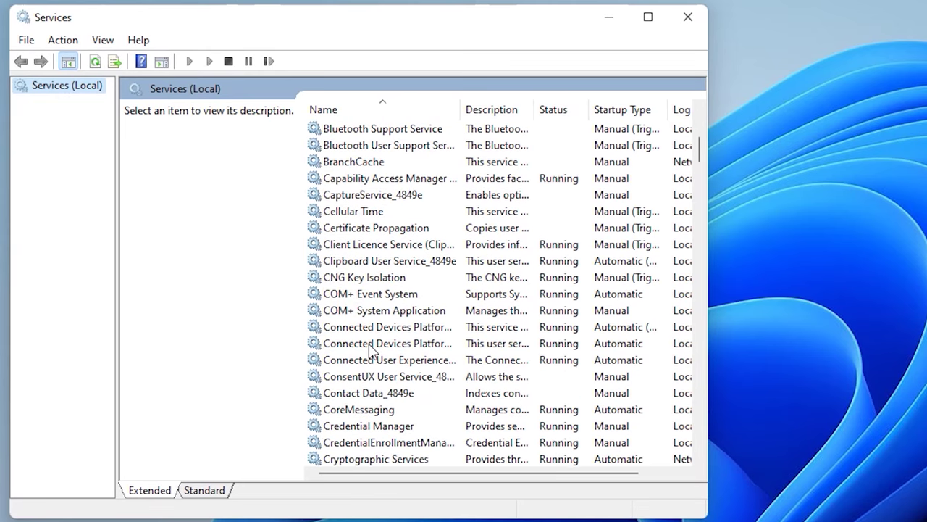
scroll(371, 348, down, 4)
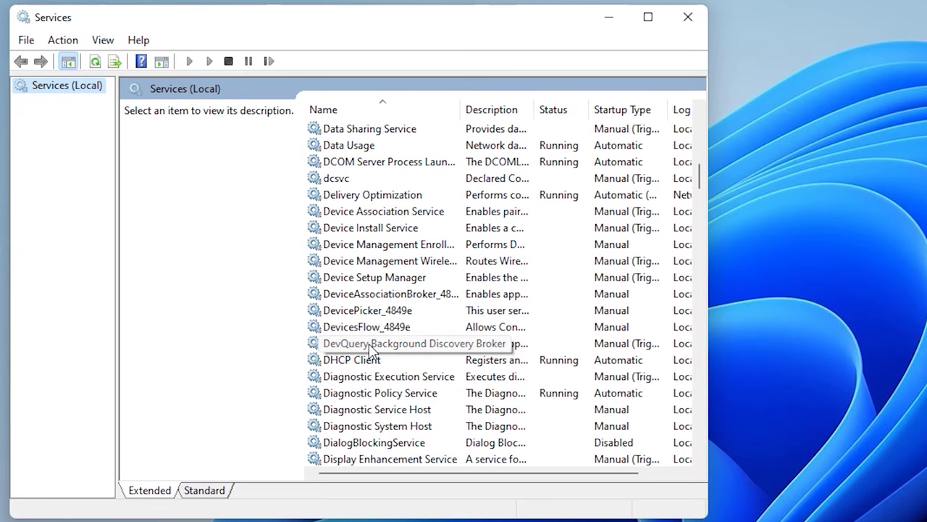
scroll(356, 371, up, 9)
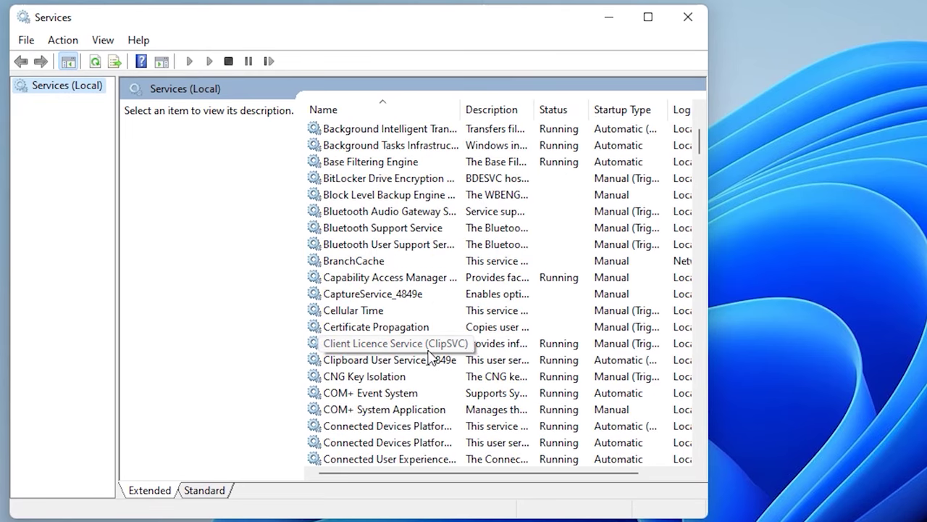
Step: Set CNG Key Isolation's startup type to Manual, apply it, and start the service
click(366, 377)
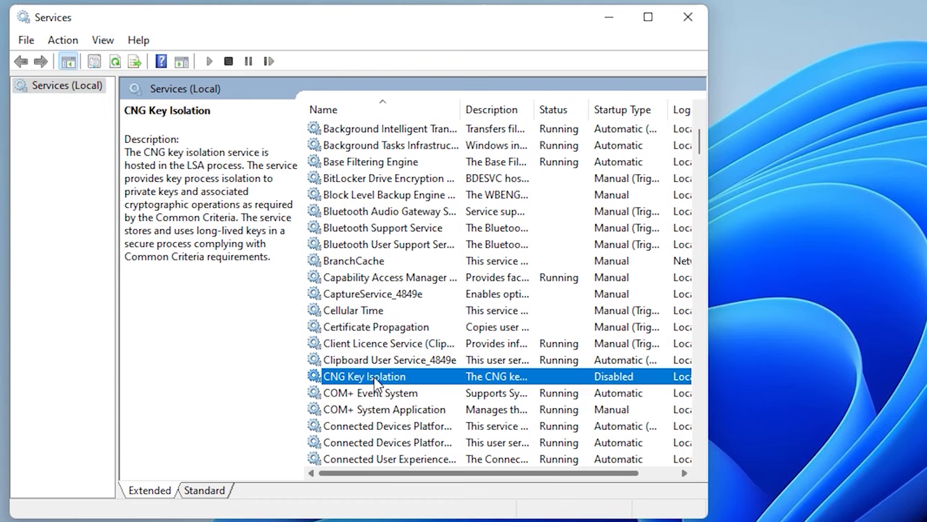
double_click(375, 384)
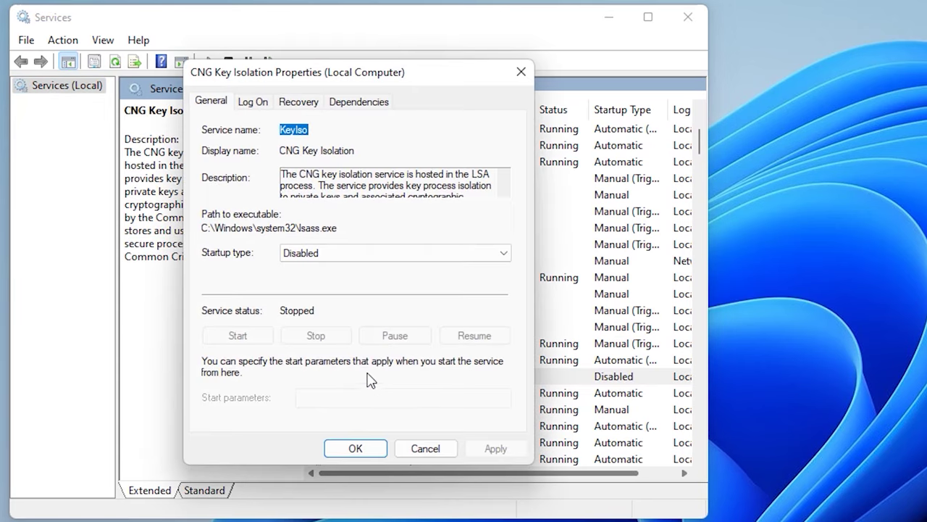
click(327, 254)
click(310, 300)
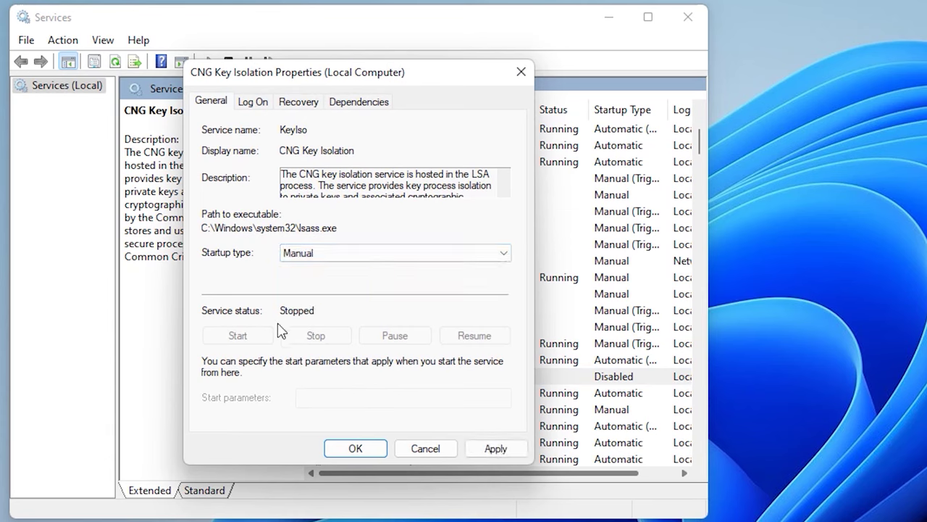
click(493, 447)
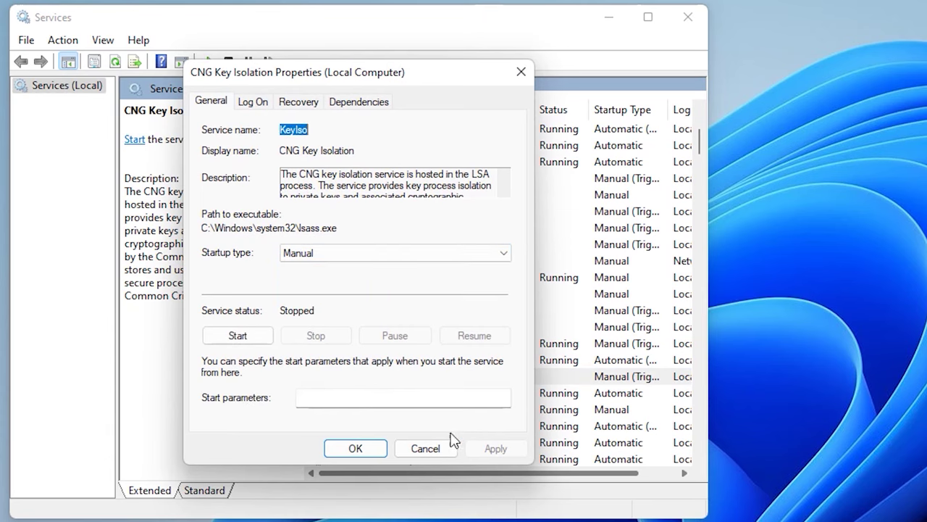
click(241, 337)
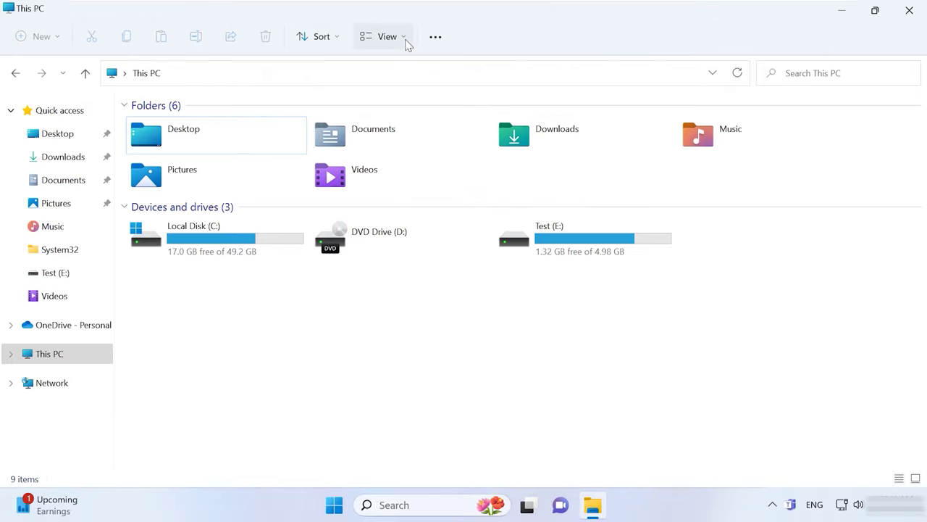
Step: Turn on Hidden items in File Explorer's view options
click(404, 39)
mouse_move(409, 283)
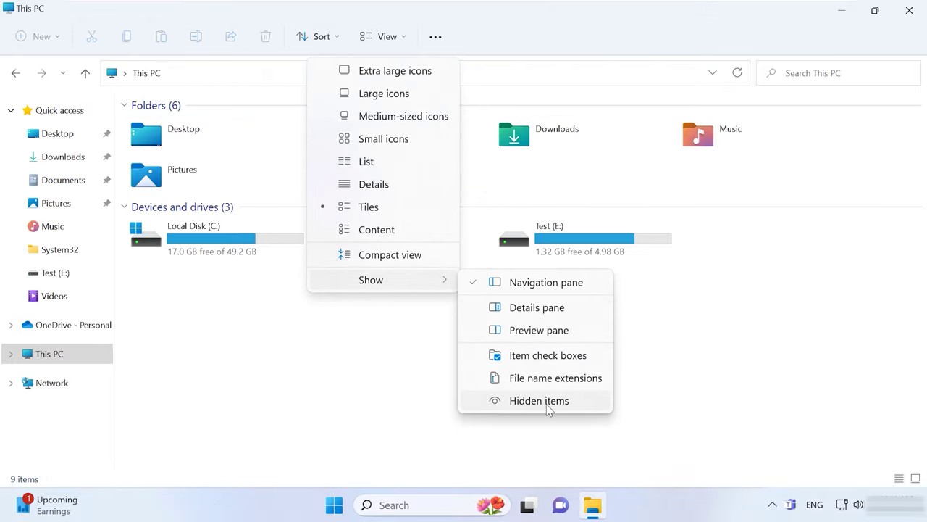
click(548, 404)
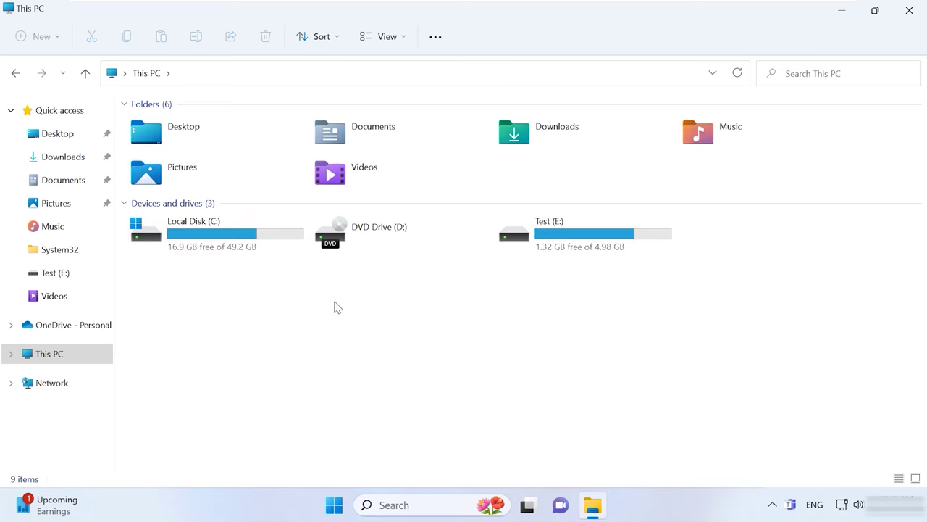
Step: Browse to C:\Windows\ServiceProfiles\LocalService\AppData\Local\Microsoft\Ngc
double_click(227, 239)
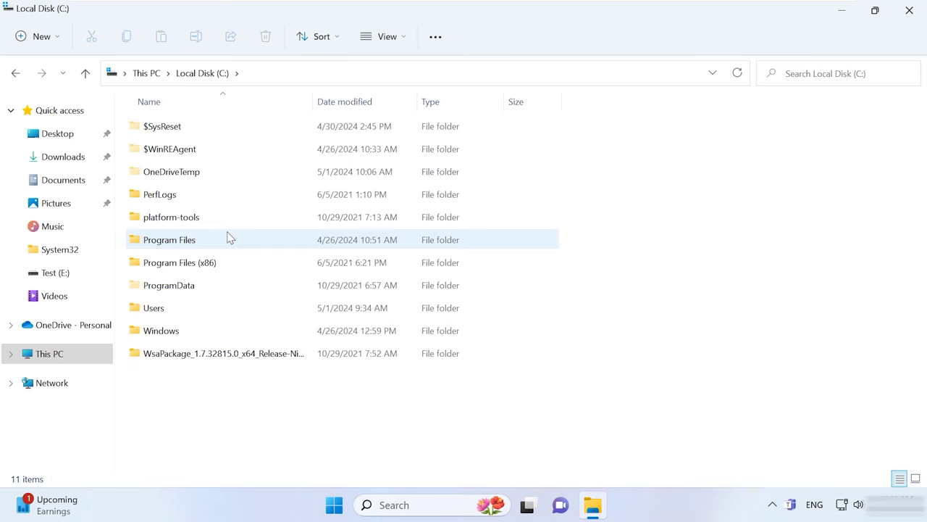
double_click(177, 331)
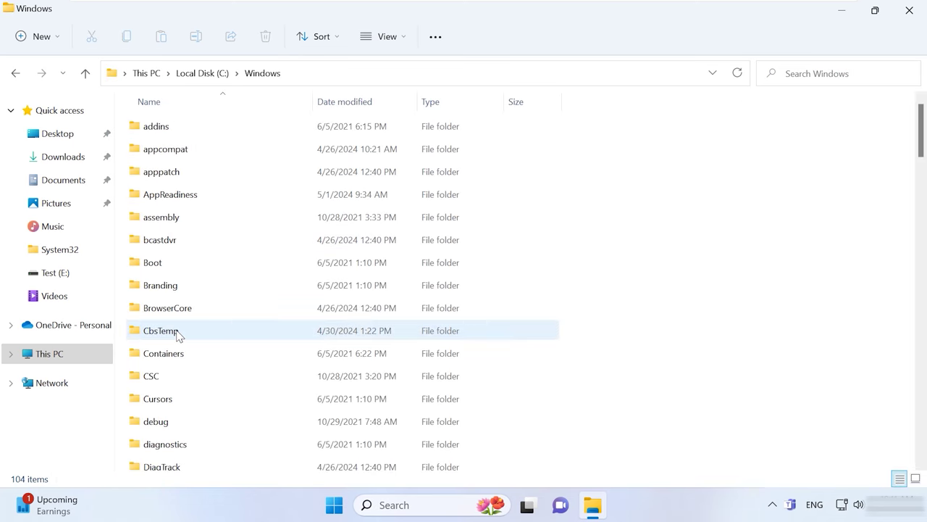
scroll(187, 328, down, 18)
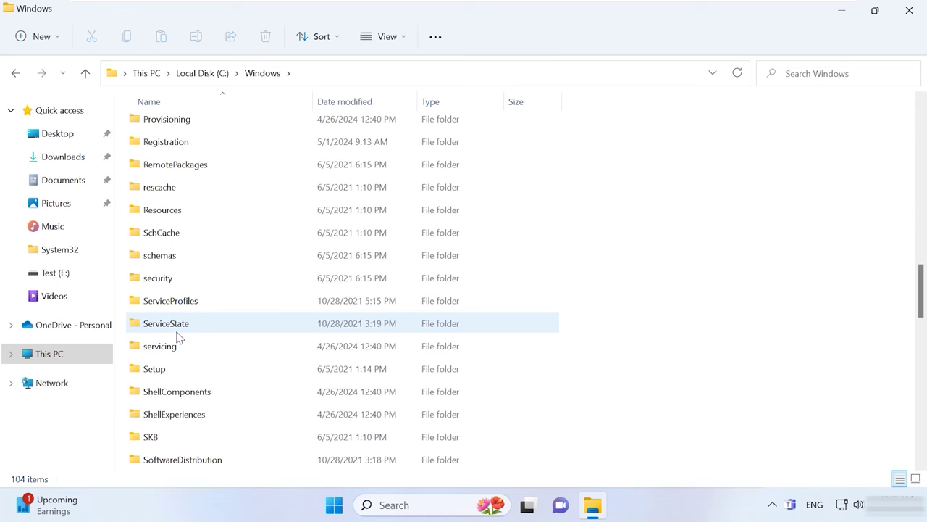
click(180, 311)
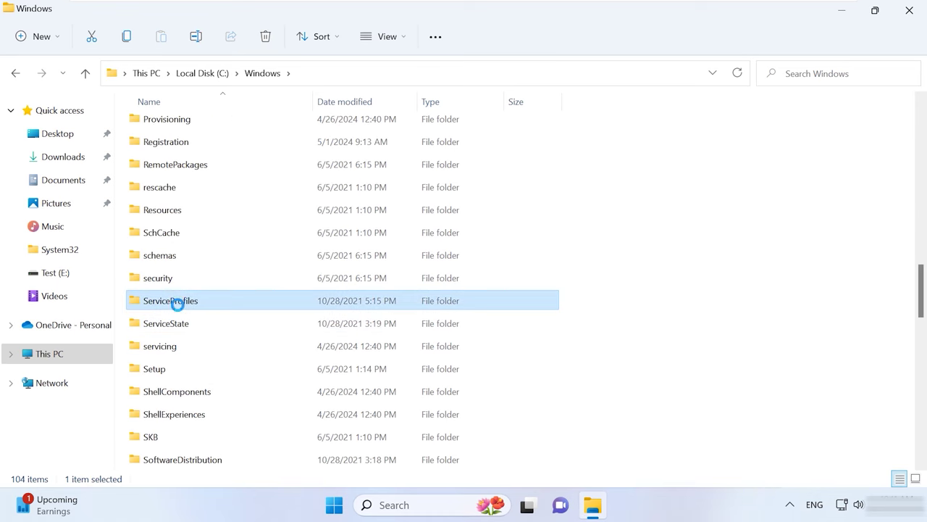
double_click(184, 129)
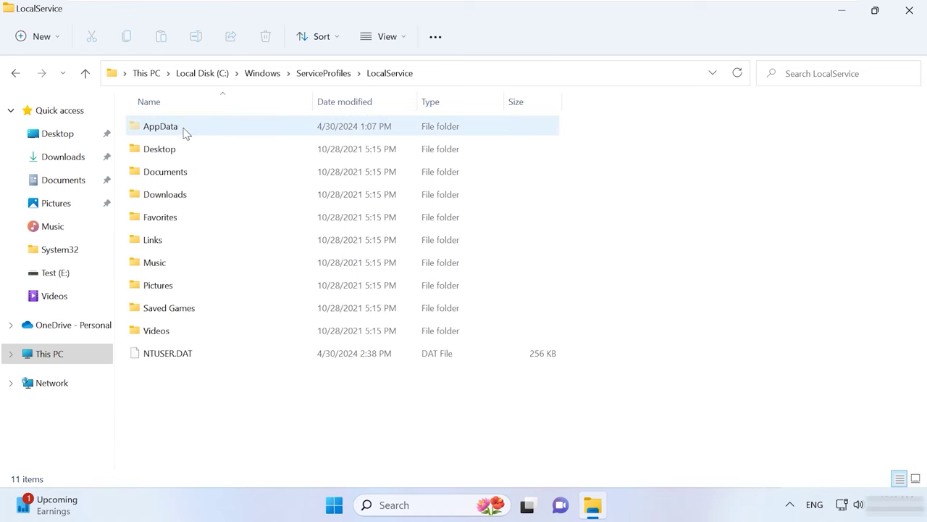
double_click(160, 126)
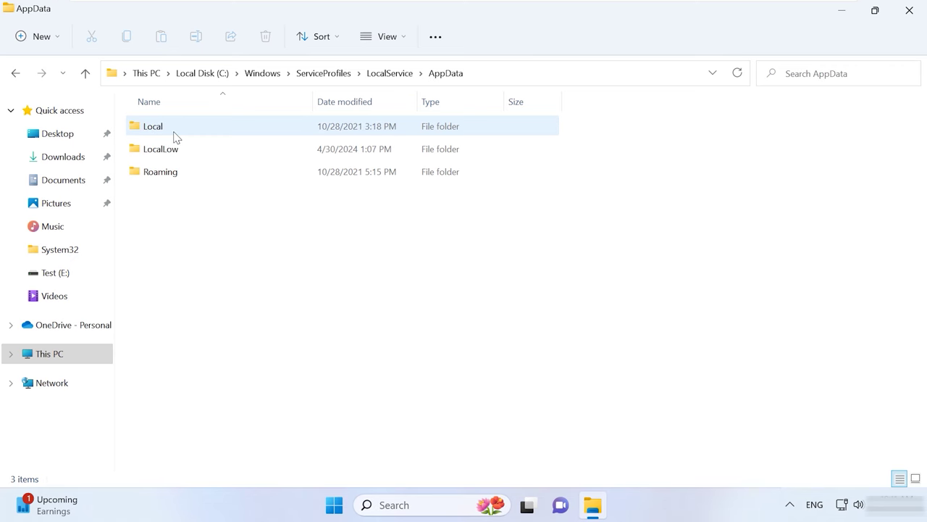
double_click(175, 138)
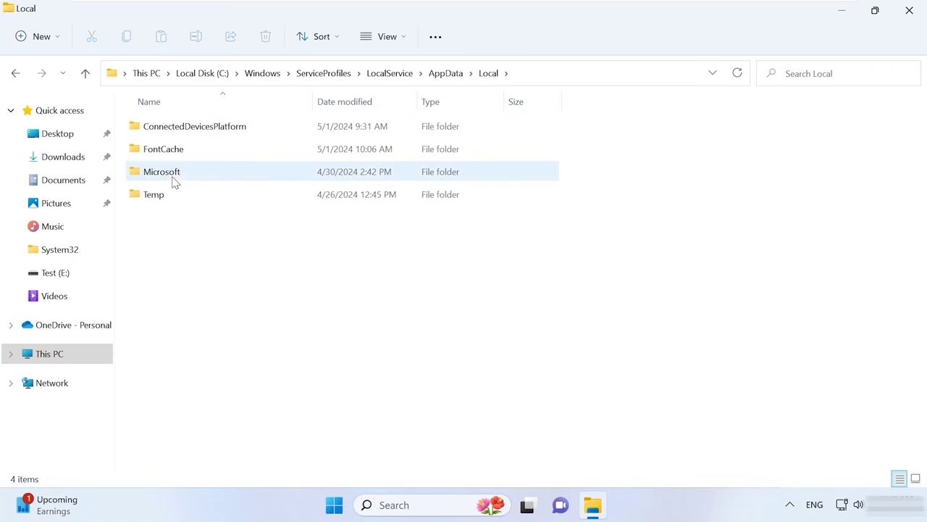
double_click(175, 180)
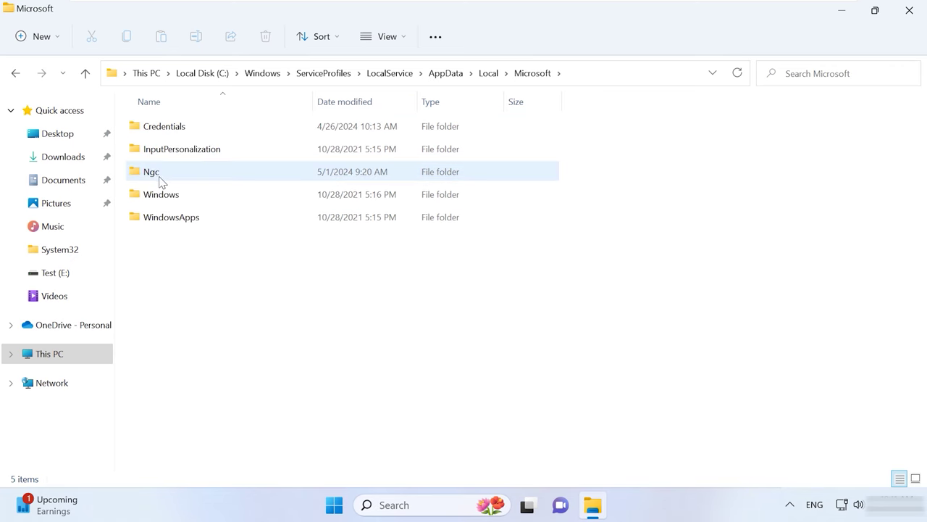
double_click(161, 177)
Step: Delete the GUID-named folder inside Ngc
click(212, 138)
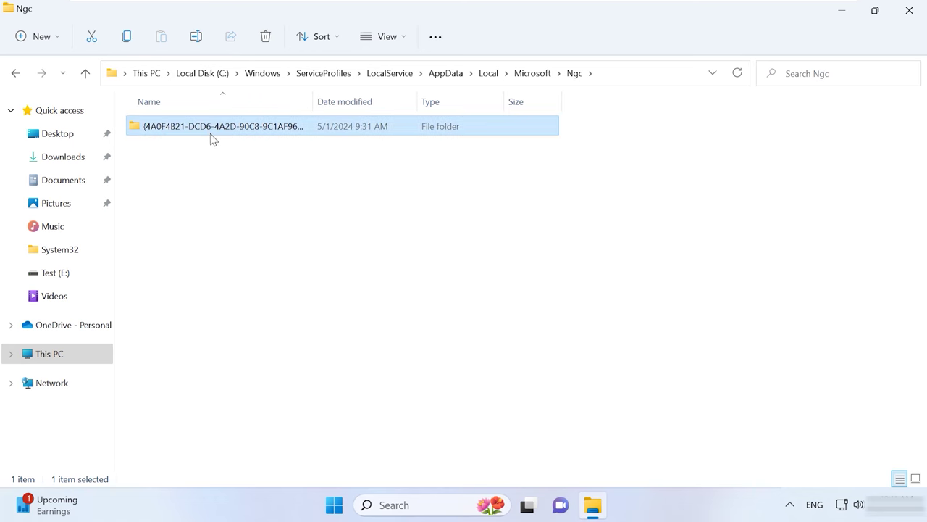
right_click(219, 128)
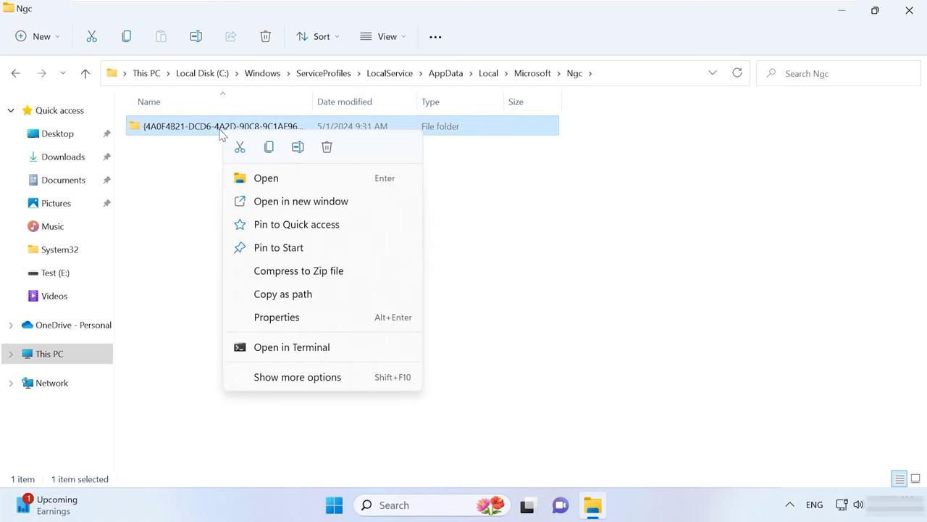
click(326, 148)
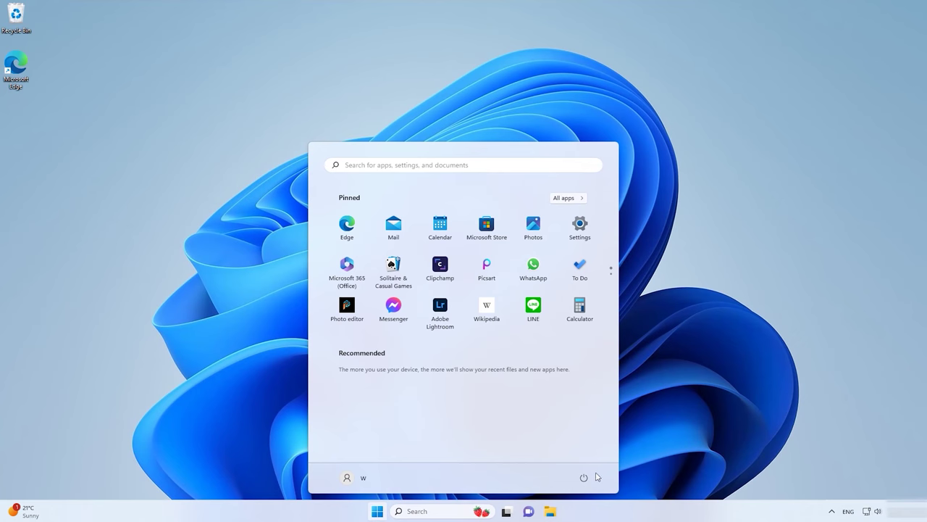
Step: From the System > Recovery page, restart into Advanced startup and confirm the restart
click(581, 236)
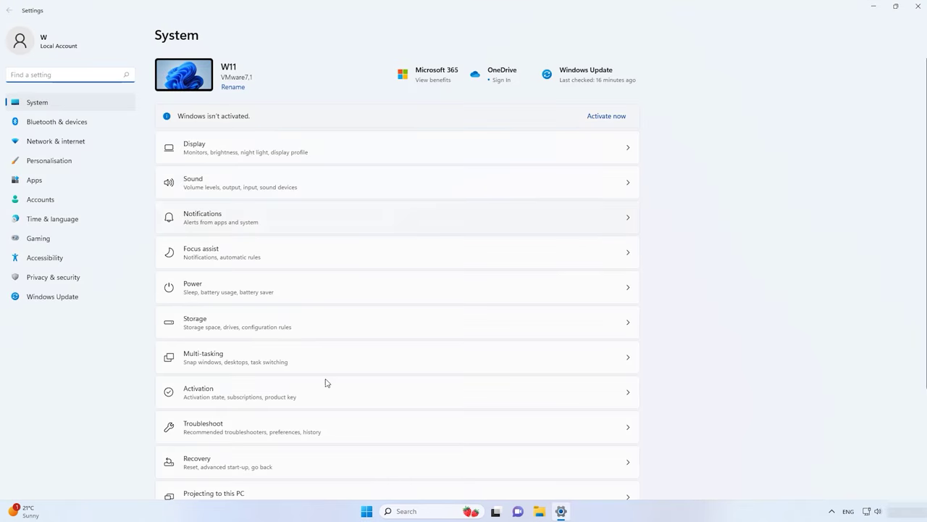
scroll(325, 382, down, 2)
click(258, 326)
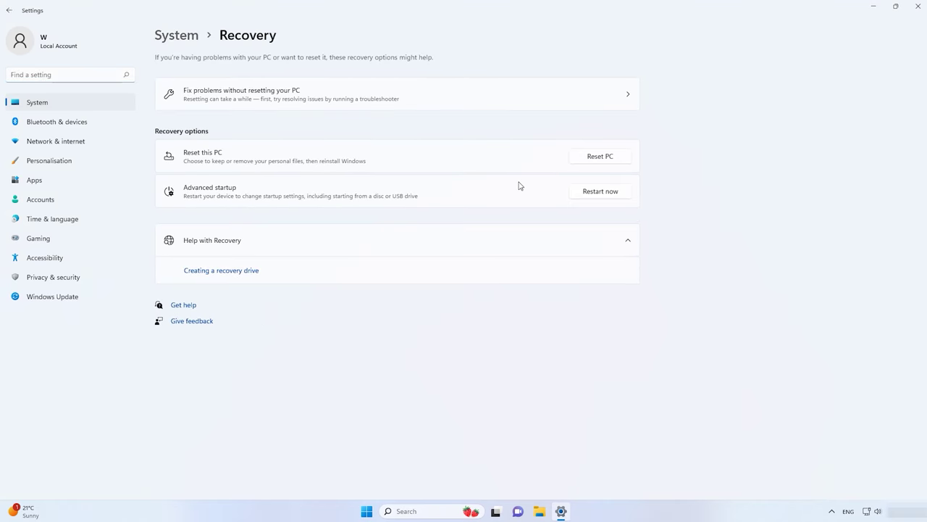
click(607, 193)
click(418, 289)
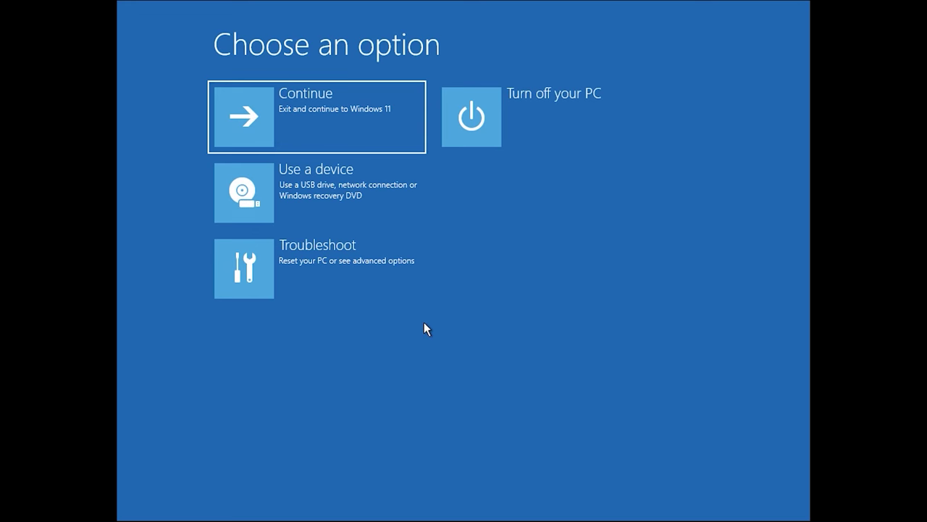
Step: Launch Command Prompt via Troubleshoot > Advanced options in the recovery environment
click(338, 265)
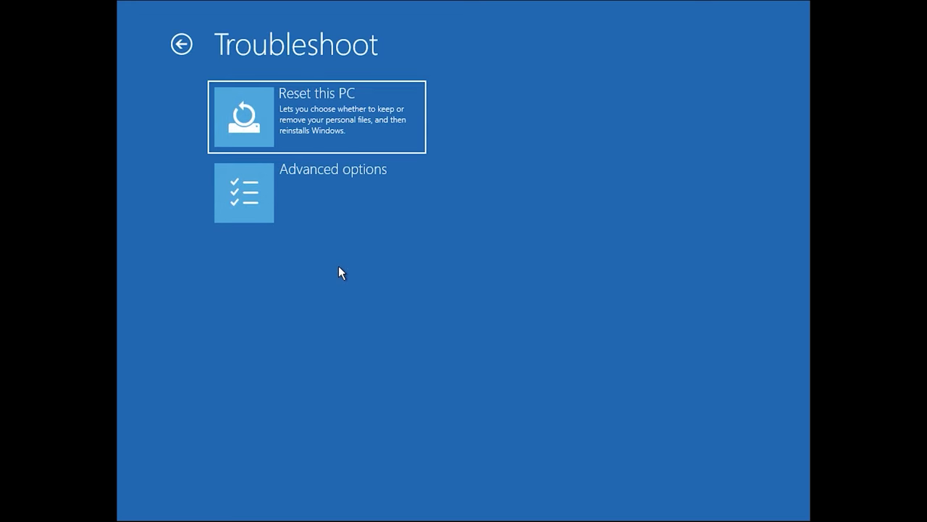
click(347, 200)
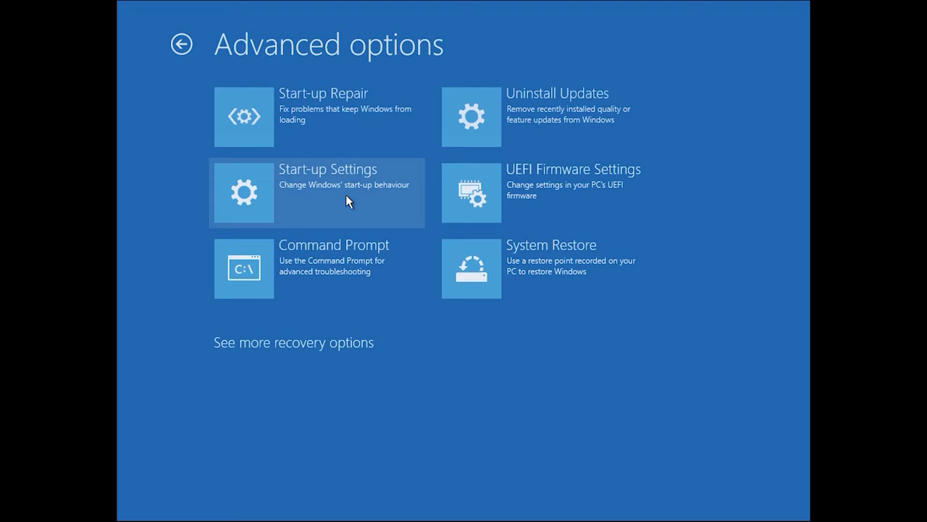
click(340, 259)
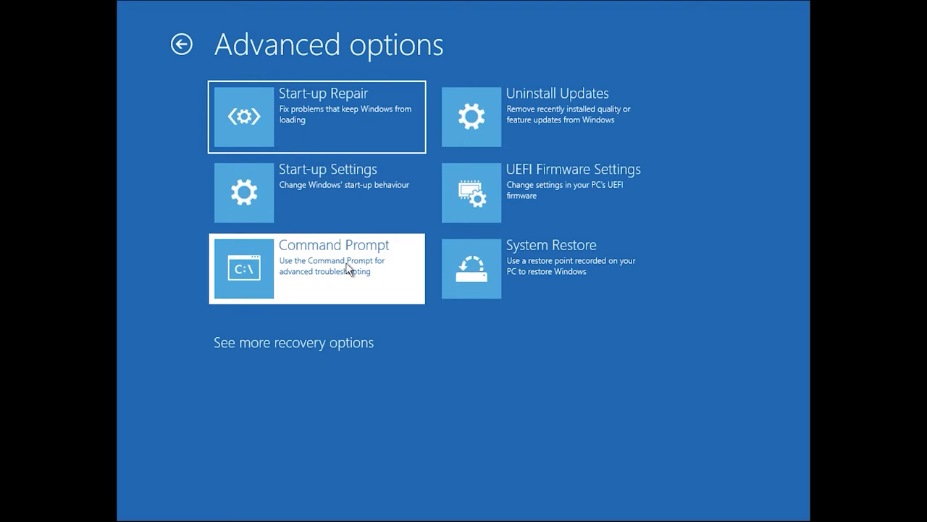
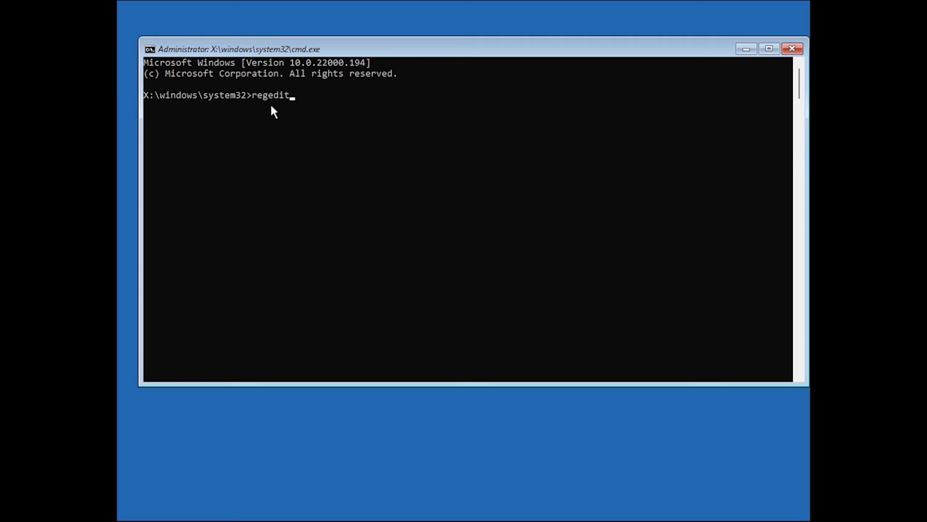
Step: Launch regedit from the recovery command prompt and select HKEY_LOCAL_MACHINE for loading a hive
key(Return)
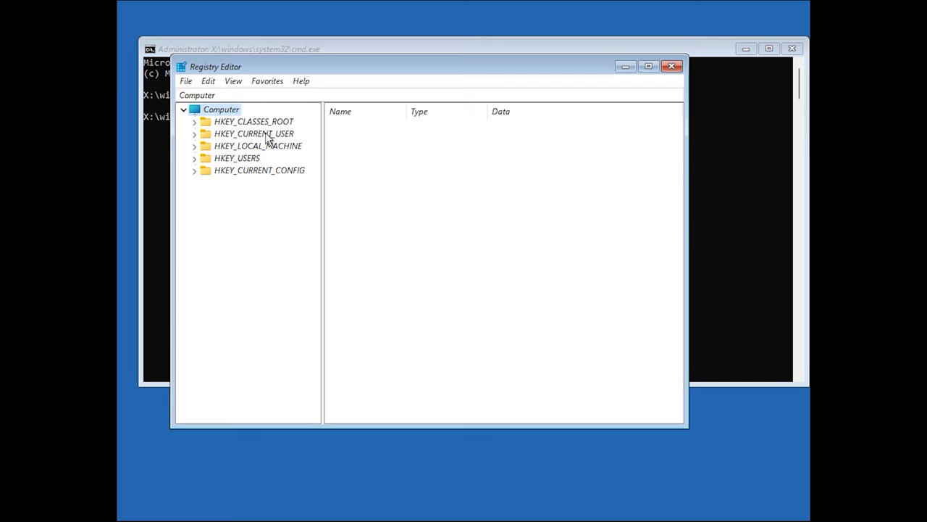
click(250, 148)
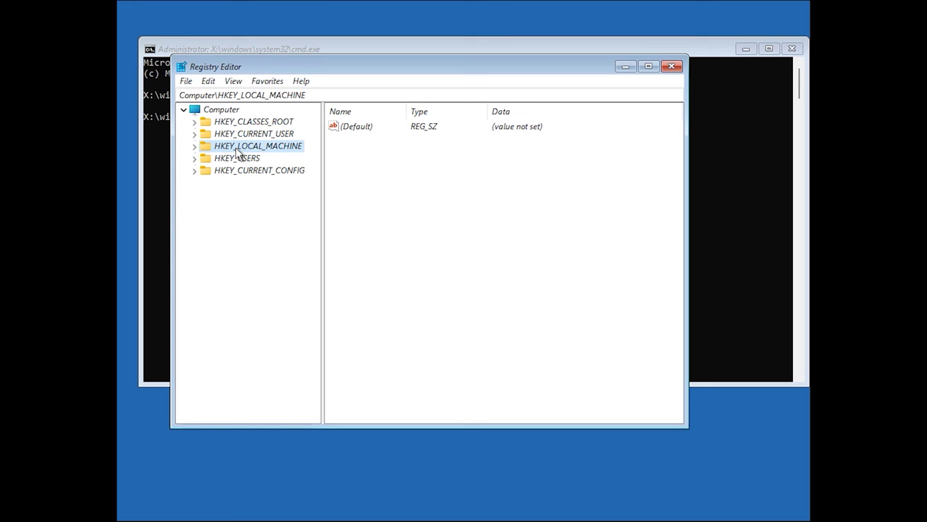
click(185, 83)
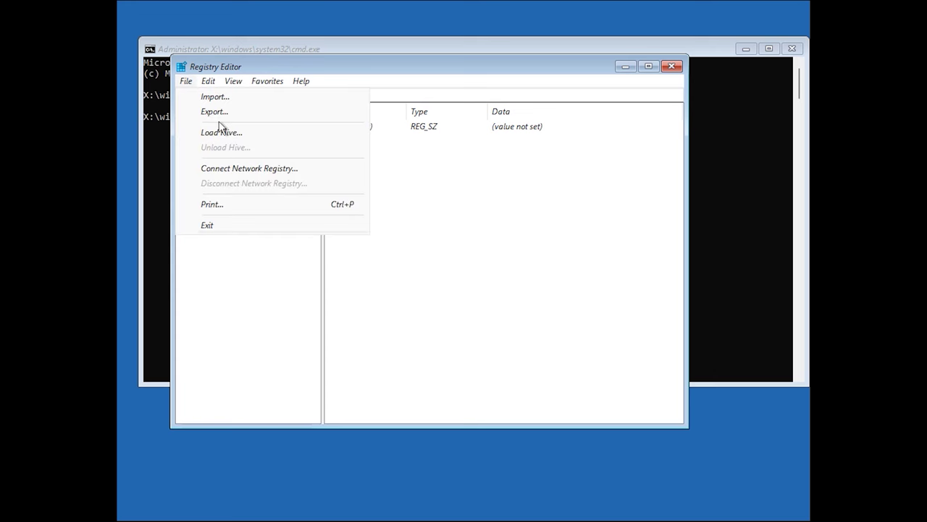
Step: Start Load Hive and browse through This PC to Local Disk (E:)
click(239, 135)
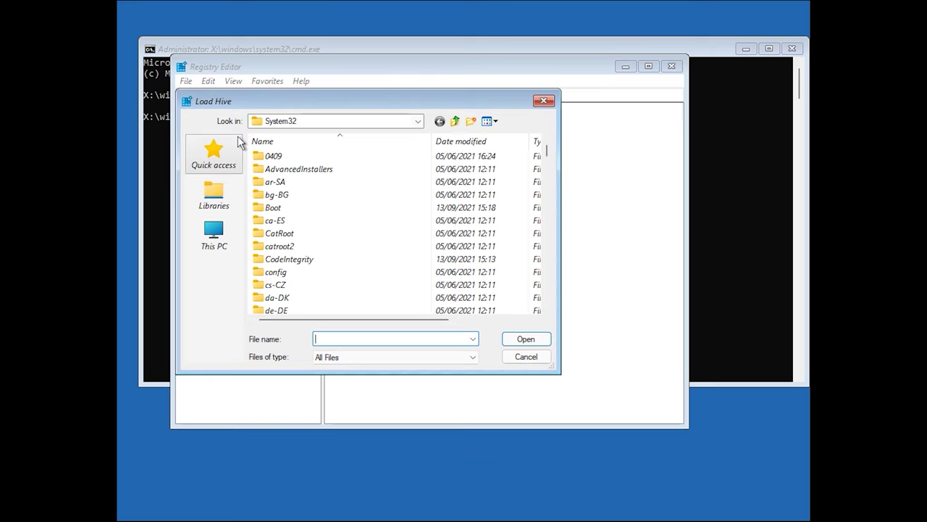
click(218, 245)
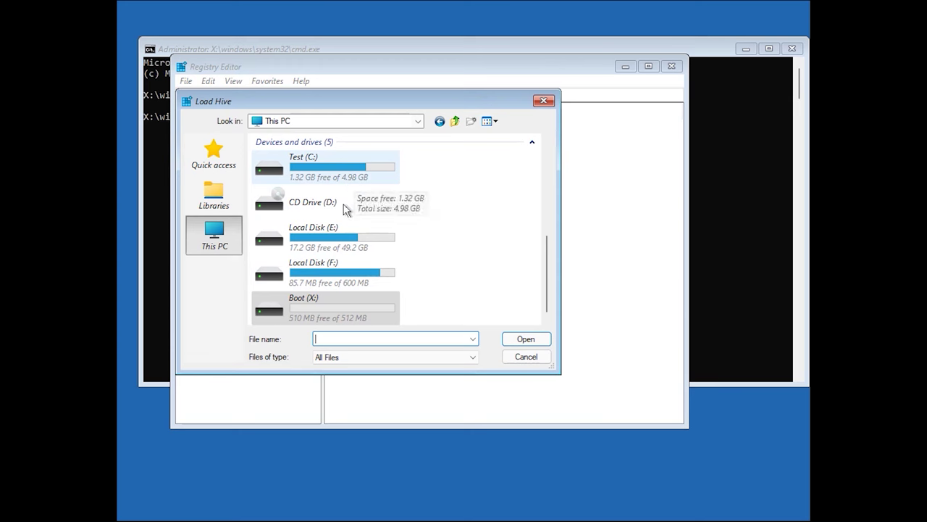
click(340, 247)
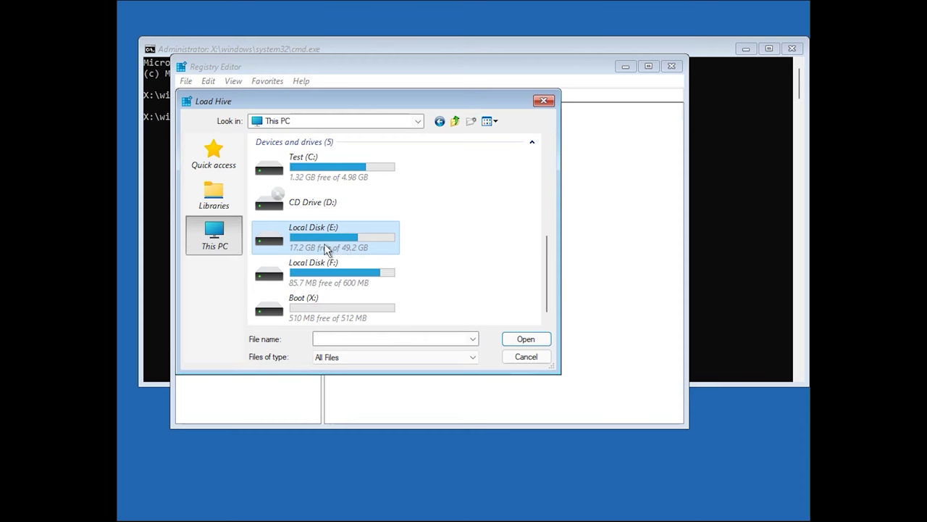
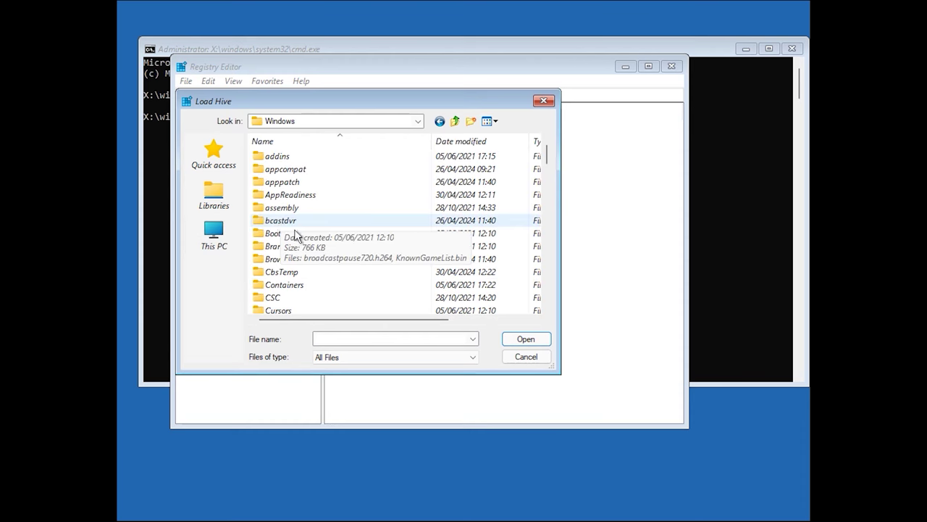
Step: Open the System32 folder inside Windows on Local Disk (E:) in the Load Hive dialog
scroll(295, 235, down, 15)
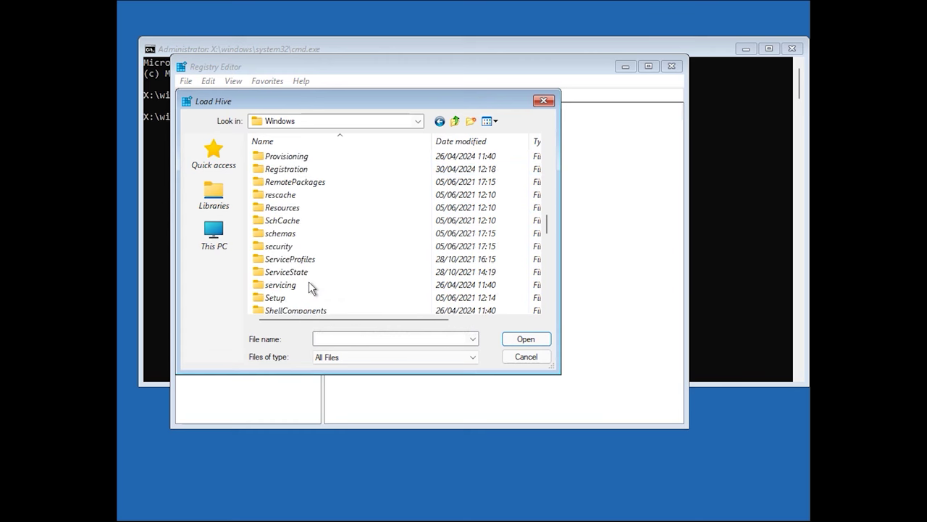
scroll(309, 281, down, 4)
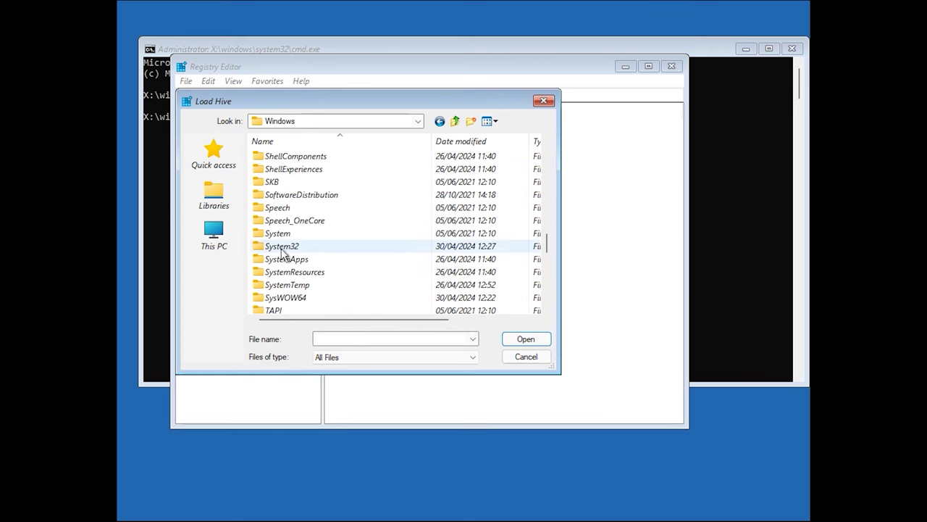
double_click(282, 249)
scroll(308, 262, down, 1)
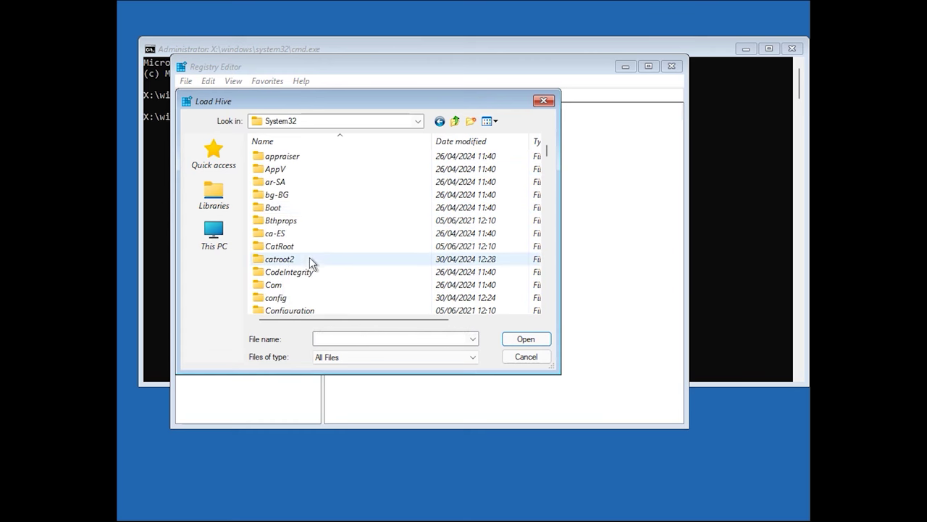
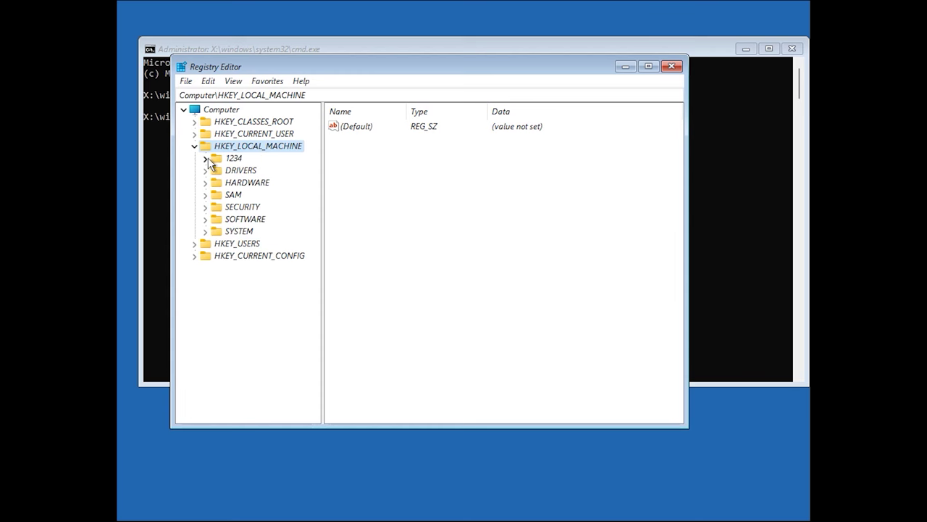
Step: Expand 1234 > ControlSet001 > Services in the registry tree and open the KeyIso key's subkeys
click(205, 159)
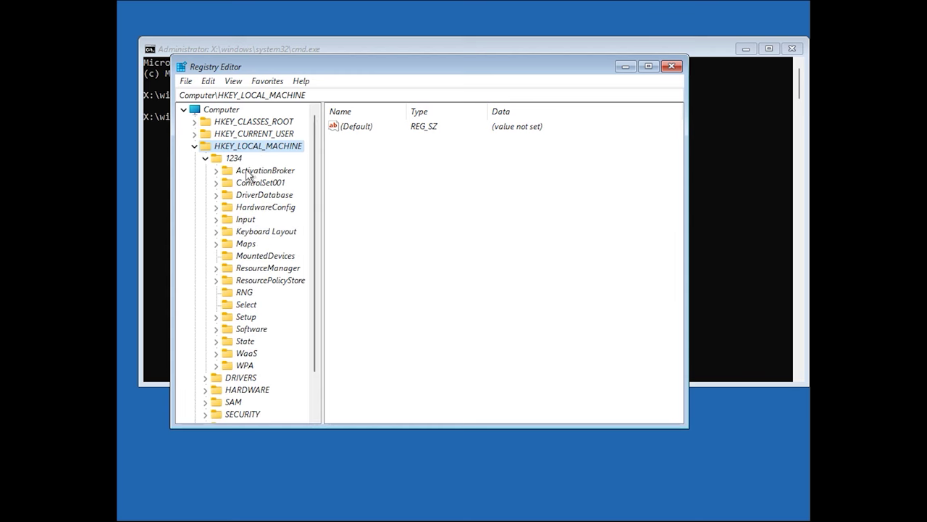
click(217, 183)
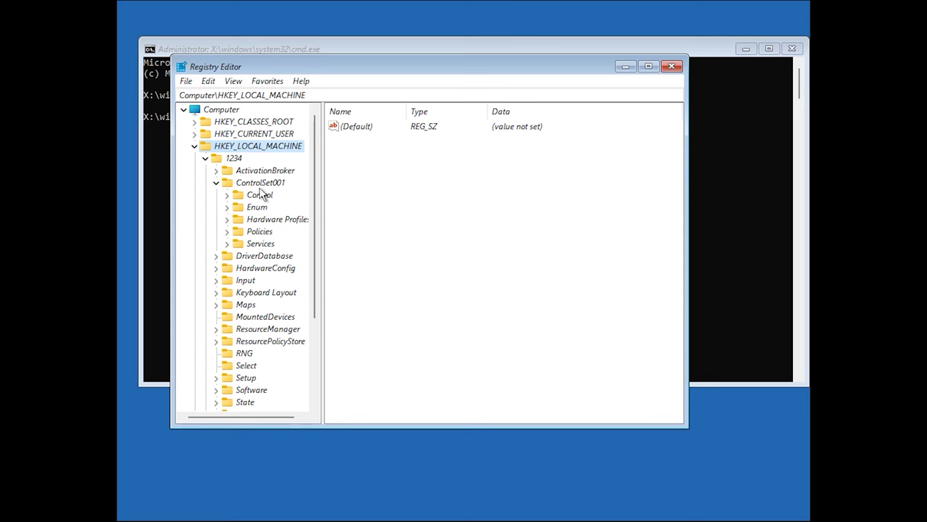
click(228, 245)
scroll(268, 355, down, 4)
scroll(264, 374, down, 10)
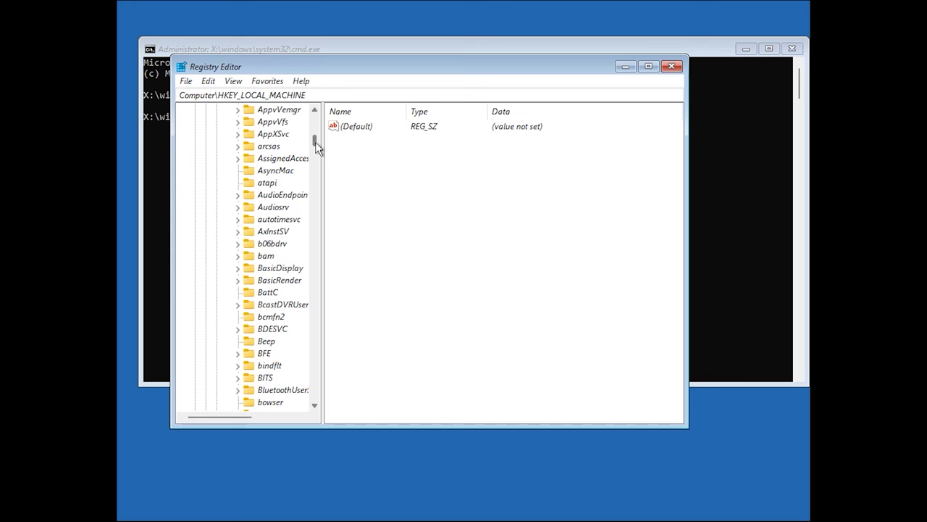
drag(317, 143, 325, 220)
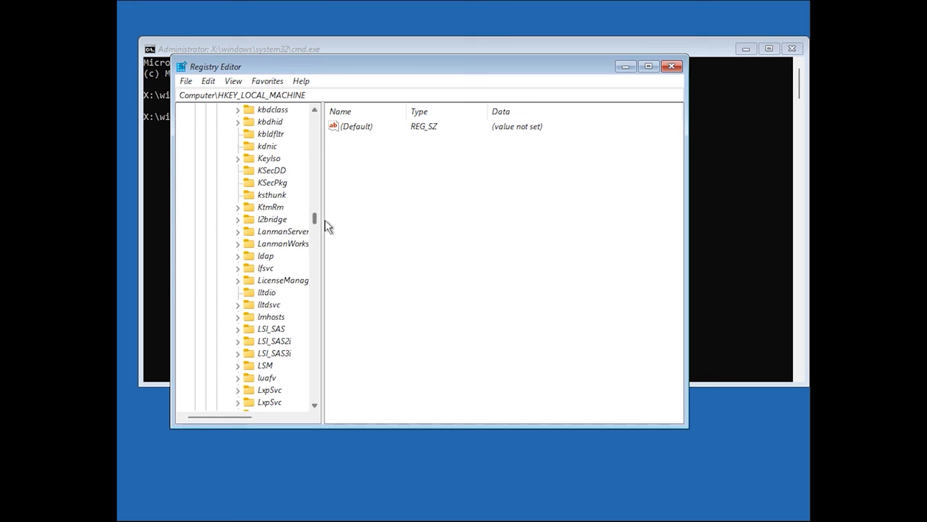
click(237, 158)
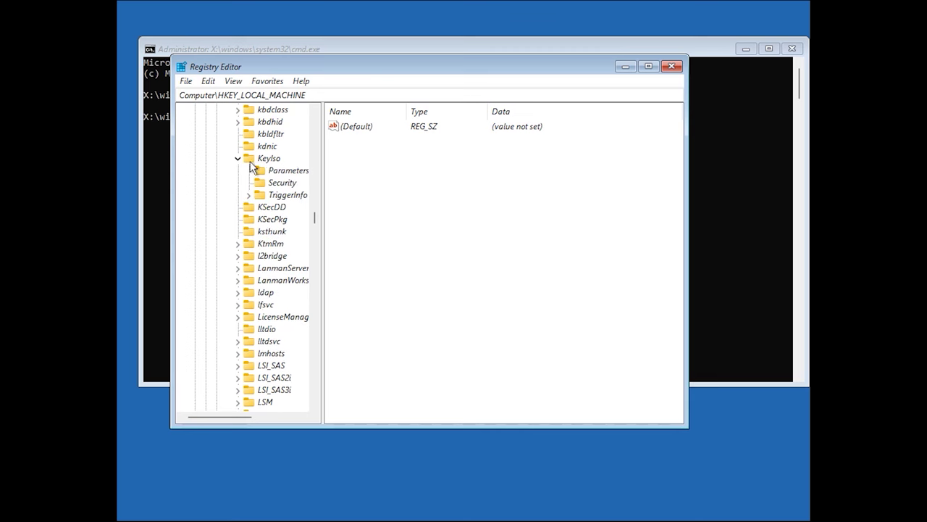
Step: Select the KeyIso key and open its Start REG_DWORD value, currently 3, in the Edit DWORD dialog
click(259, 158)
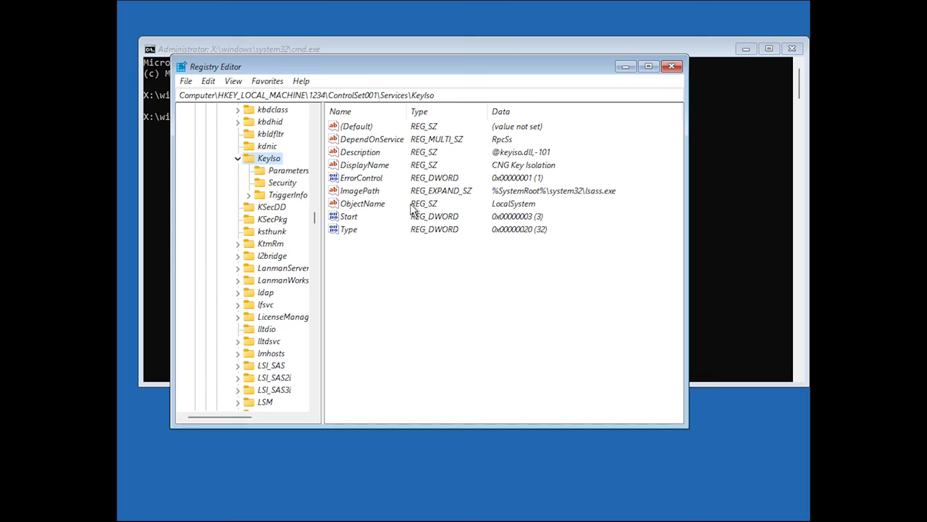
click(445, 223)
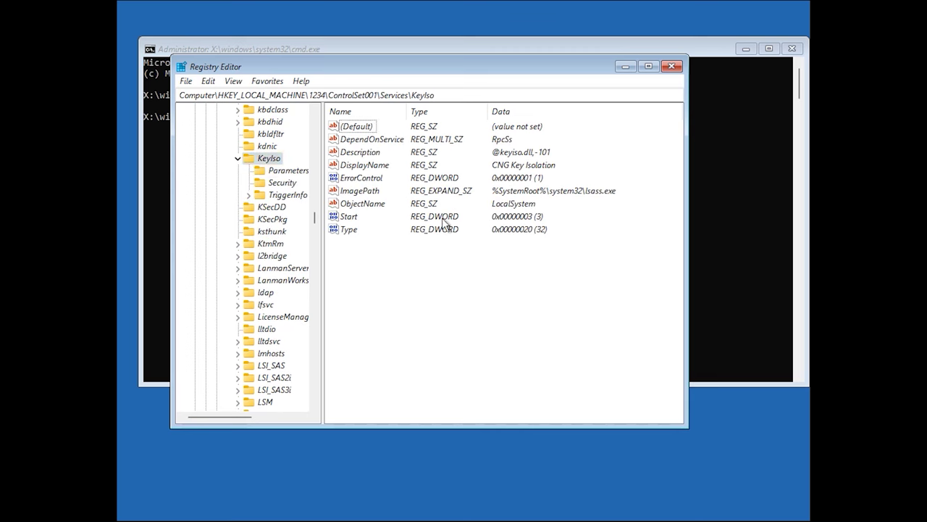
click(345, 217)
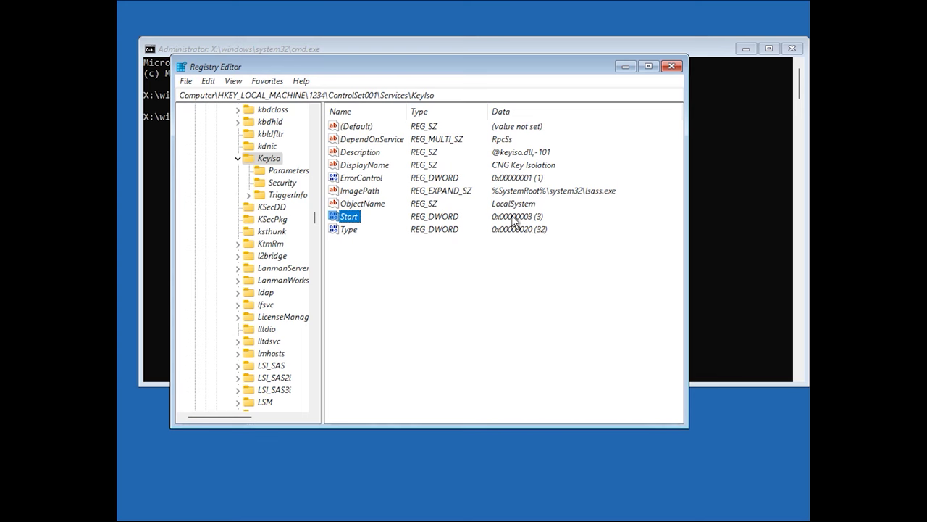
double_click(351, 219)
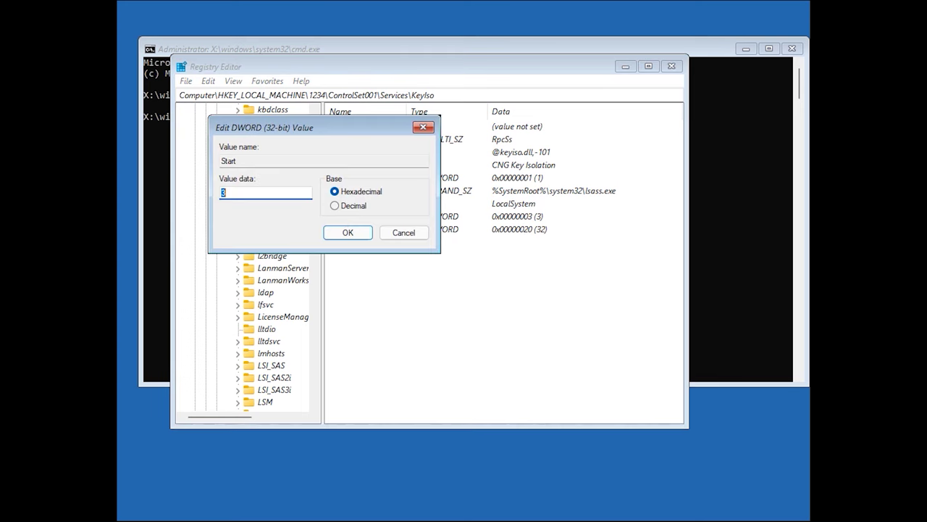
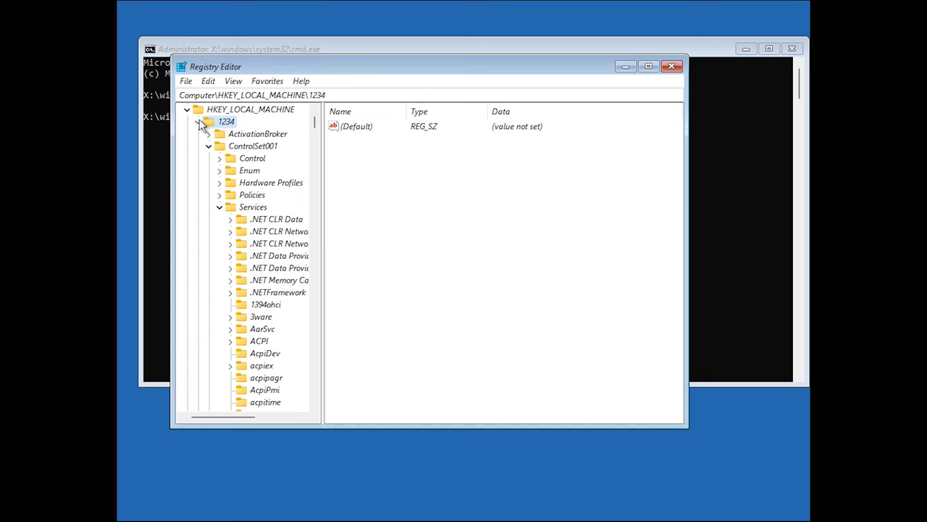
Step: Select the HKEY_LOCAL_MACHINE\1234 hive and start unloading it via File > Unload Hive
click(199, 121)
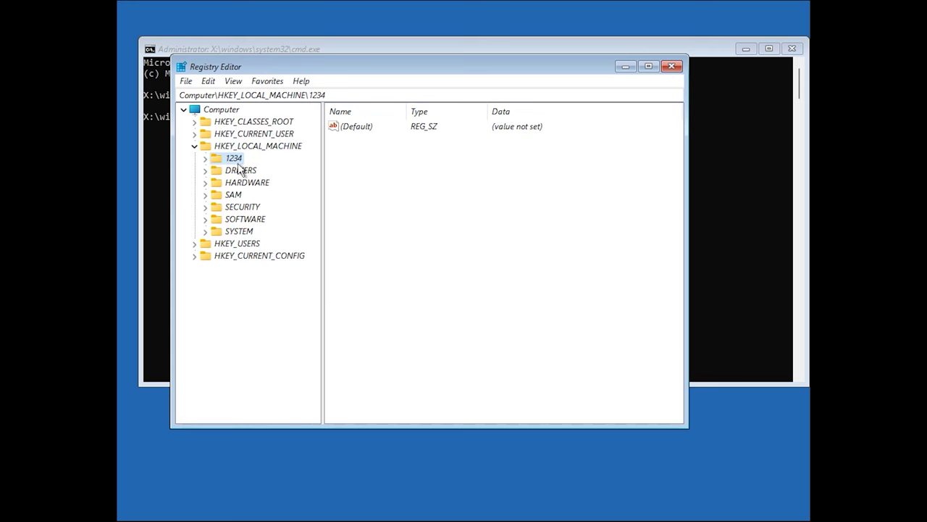
click(186, 83)
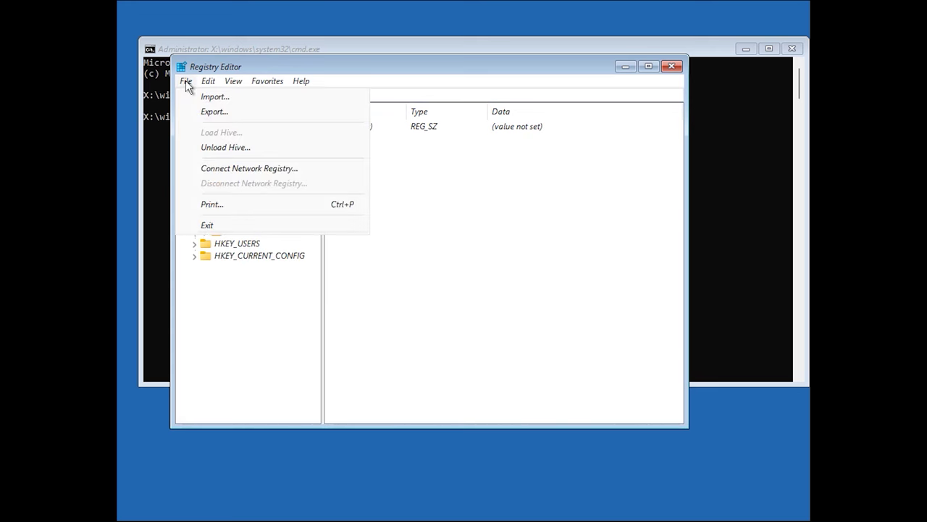
click(236, 149)
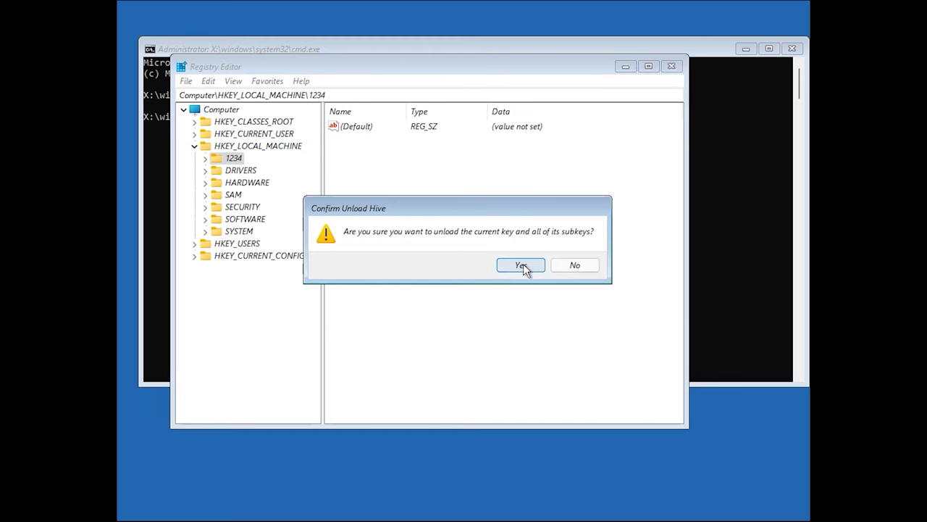
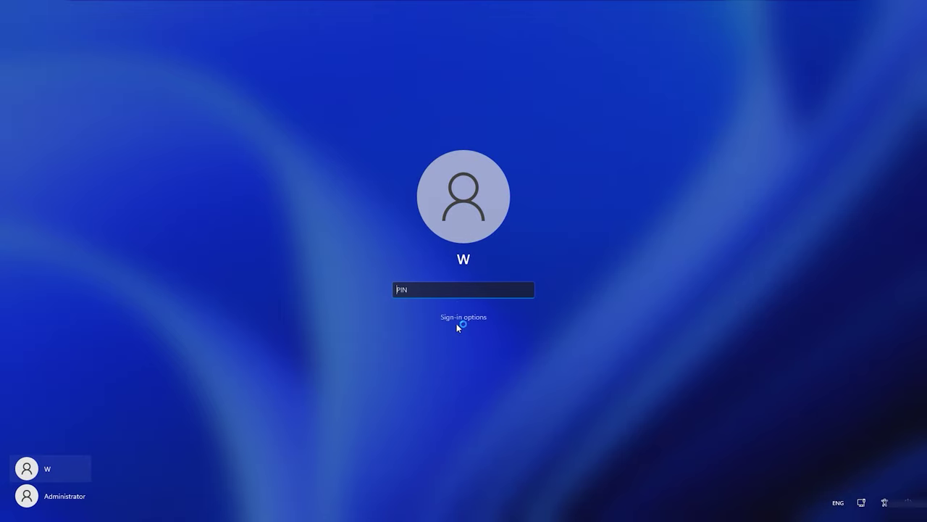
Step: Enter the account PIN on the sign-in screen to reach the desktop
text(1234)
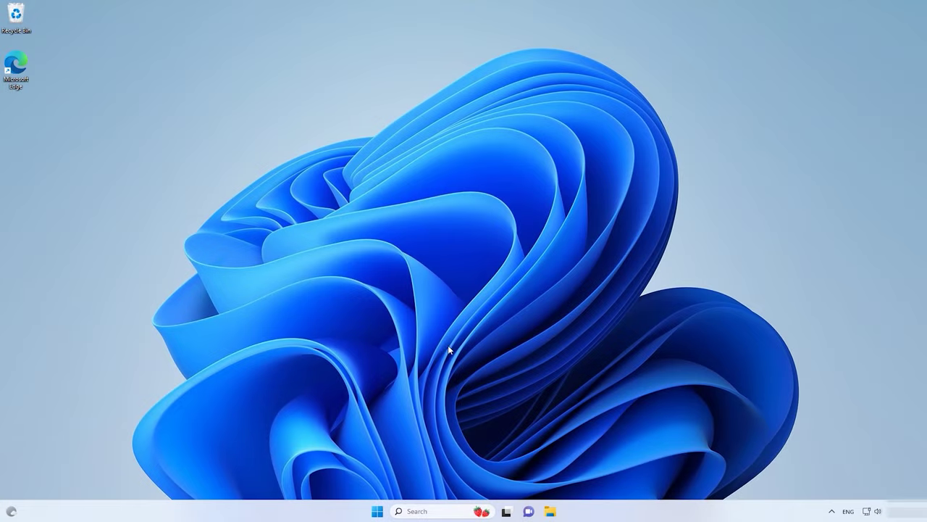
Step: Launch Settings from the Start menu and navigate to System › Recovery
click(377, 510)
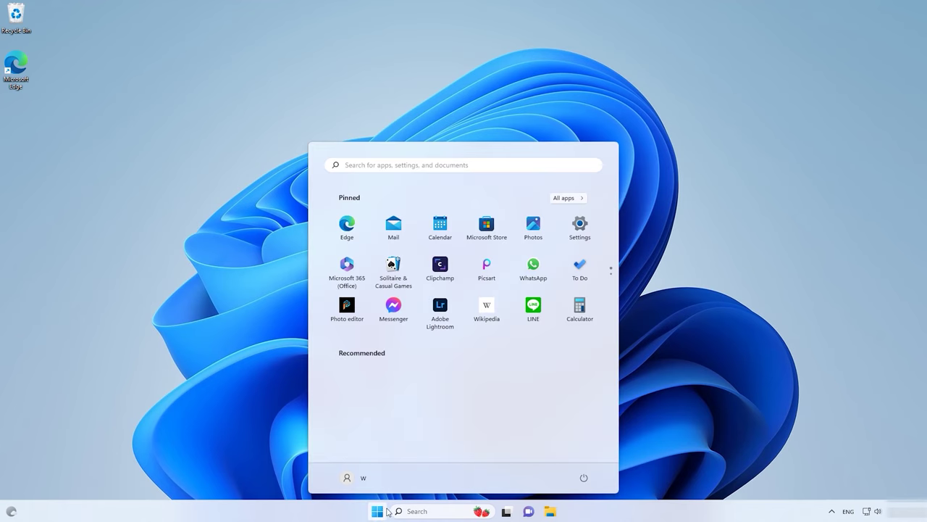
click(580, 231)
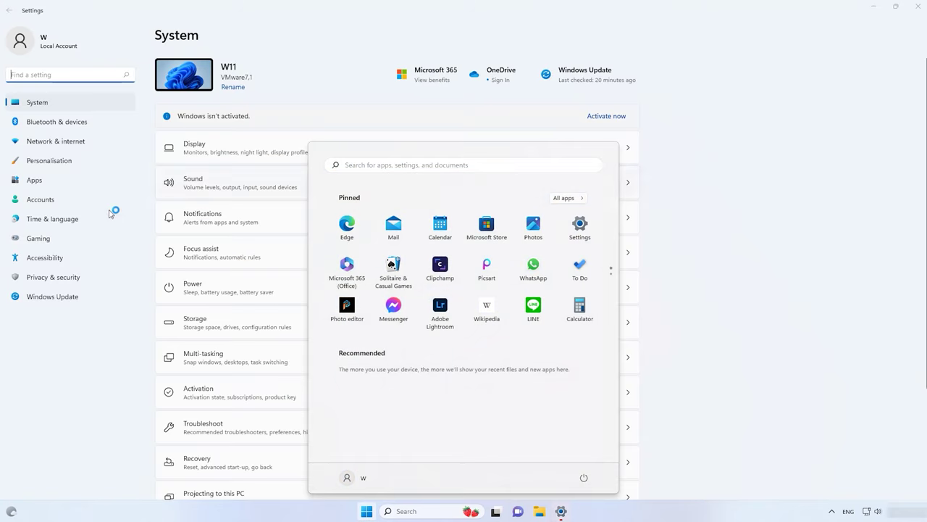
click(40, 199)
click(63, 110)
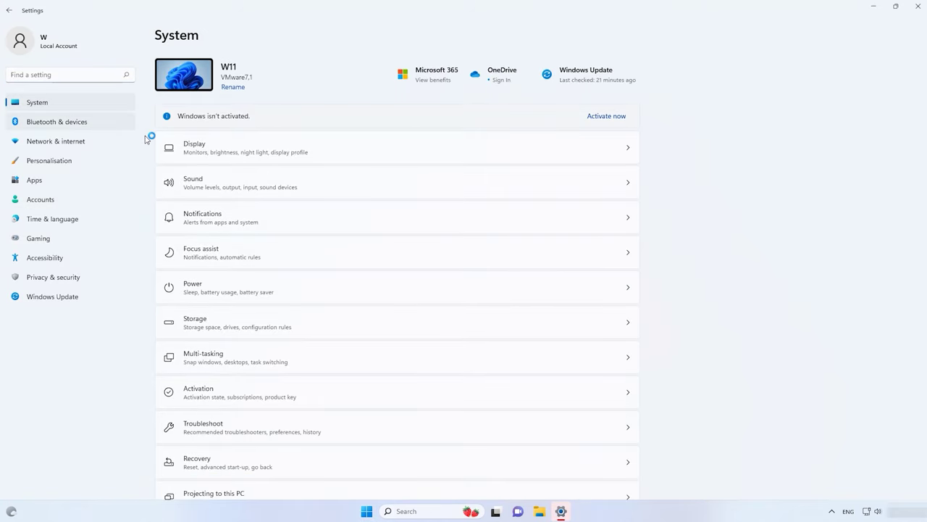
scroll(304, 433, down, 2)
scroll(304, 433, down, 1)
click(252, 328)
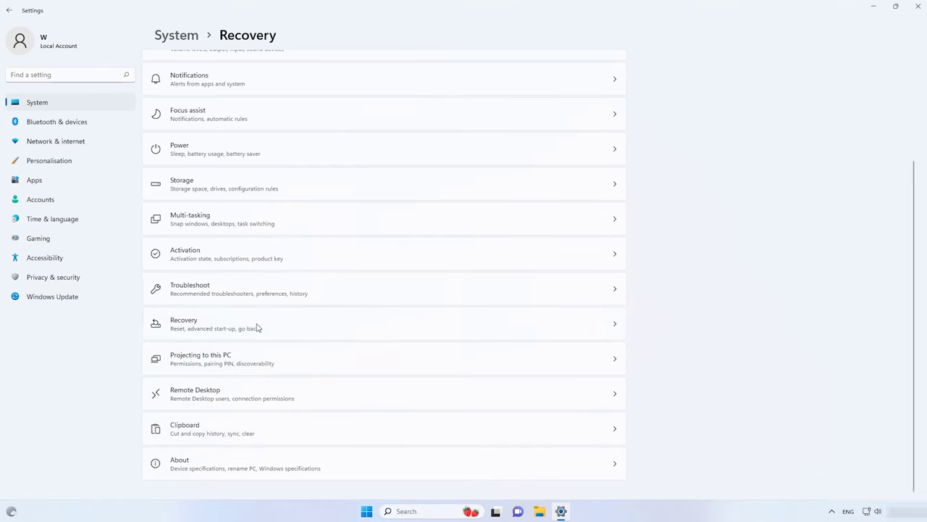
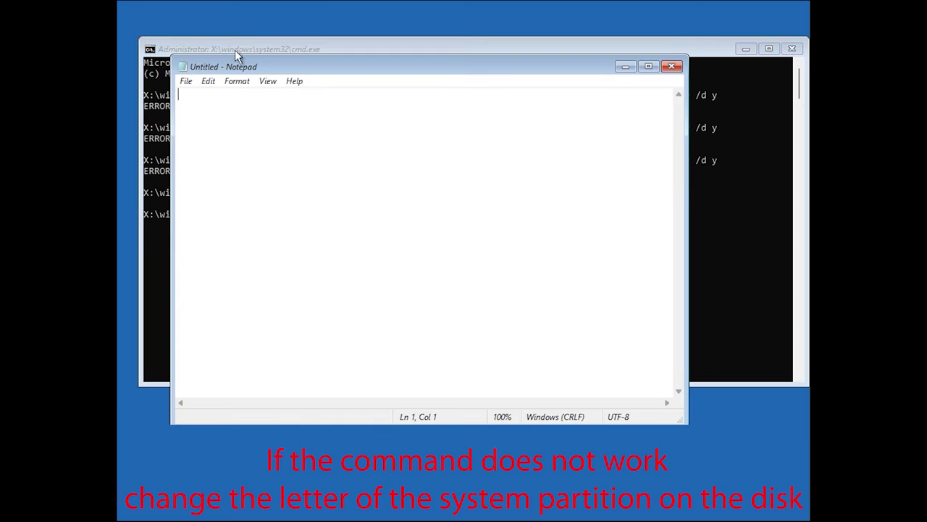
Step: Browse This PC in Notepad's Open dialog, identify Local Disk (E:) as the Windows partition, then cancel
click(185, 82)
click(230, 127)
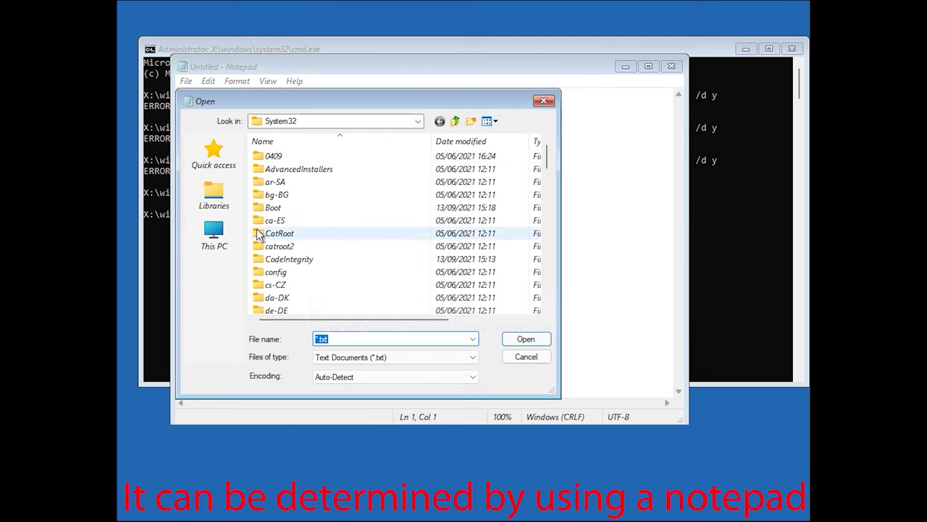
click(226, 238)
click(352, 239)
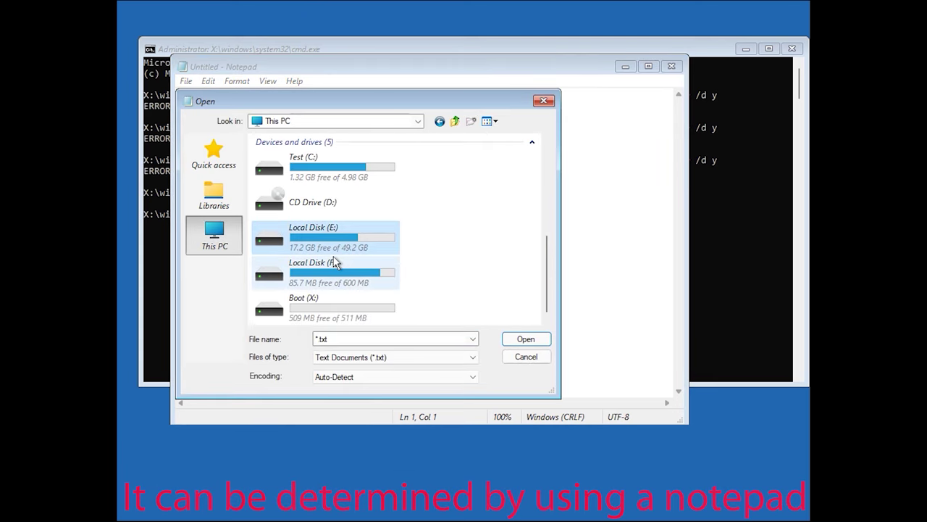
click(525, 356)
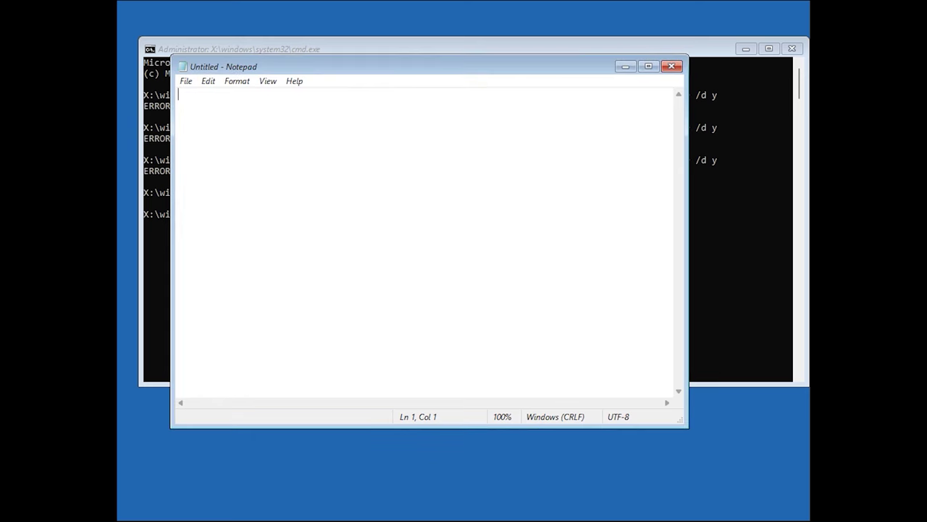
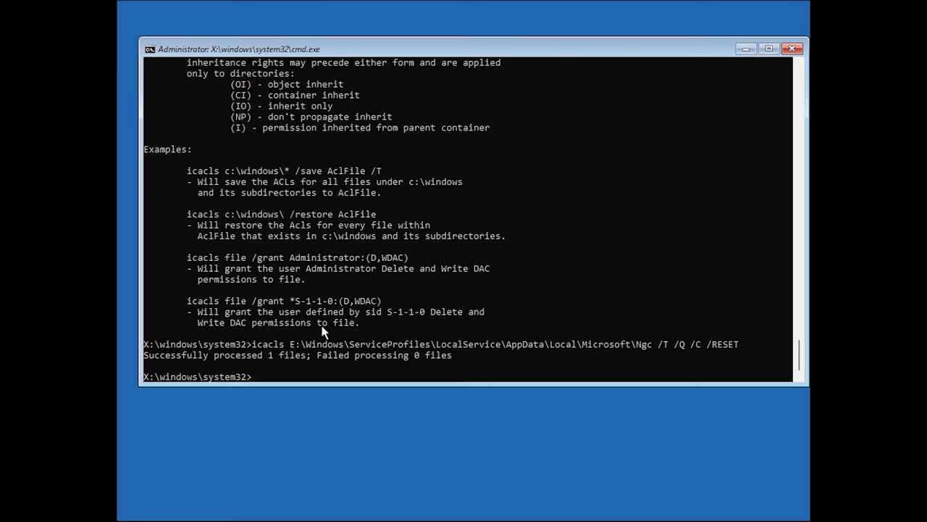
Step: Exit the Command Prompt and sign in to Windows with the account password
click(801, 47)
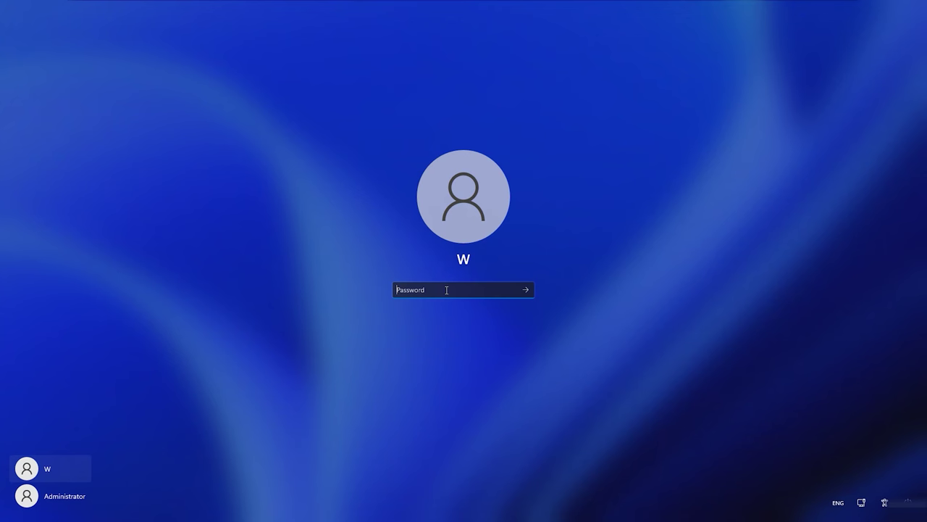
text(••••••)
key(Return)
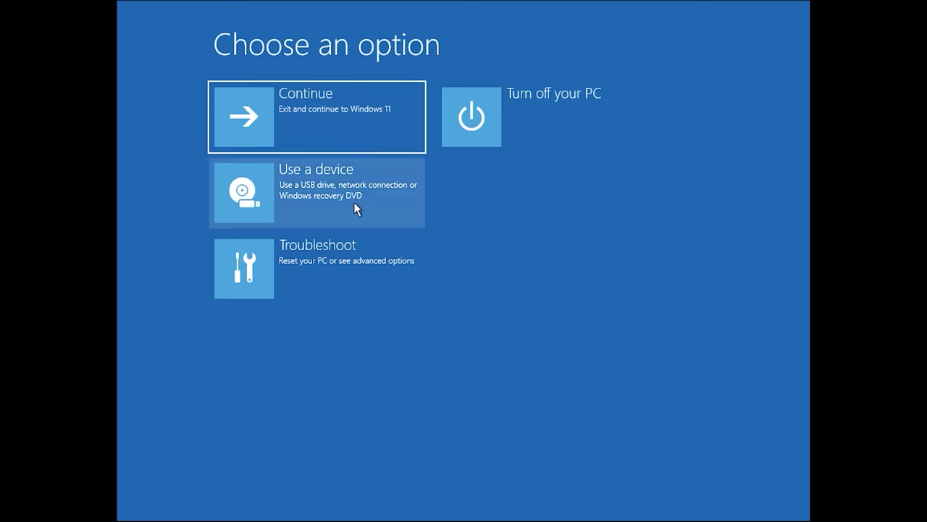
Step: Go to Troubleshoot > Advanced options and open the Uninstall Updates page
click(340, 281)
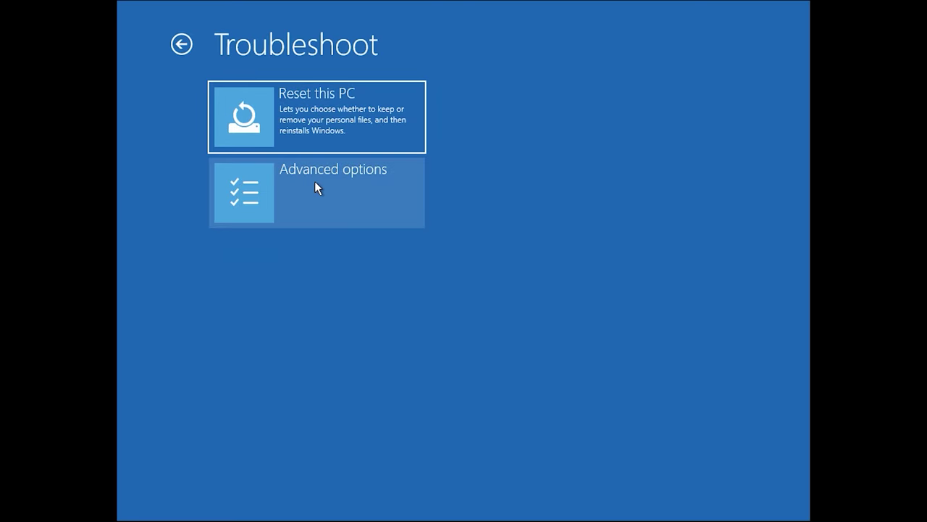
click(336, 196)
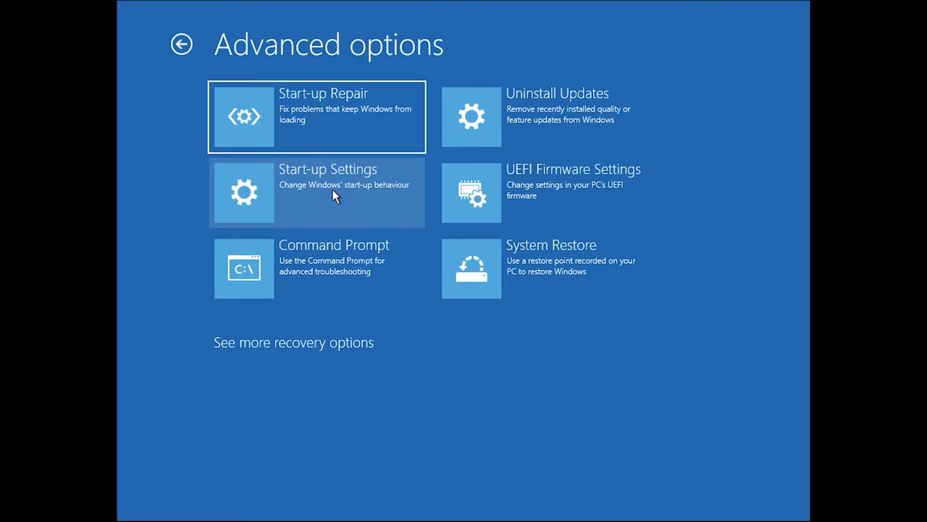
click(566, 127)
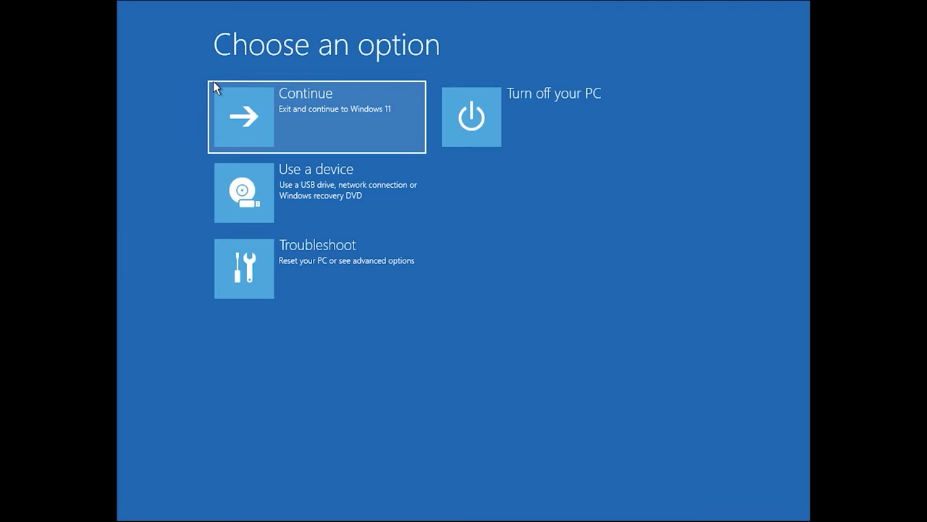
Step: Return to Troubleshoot > Advanced options and launch System Restore to list restore points
click(343, 280)
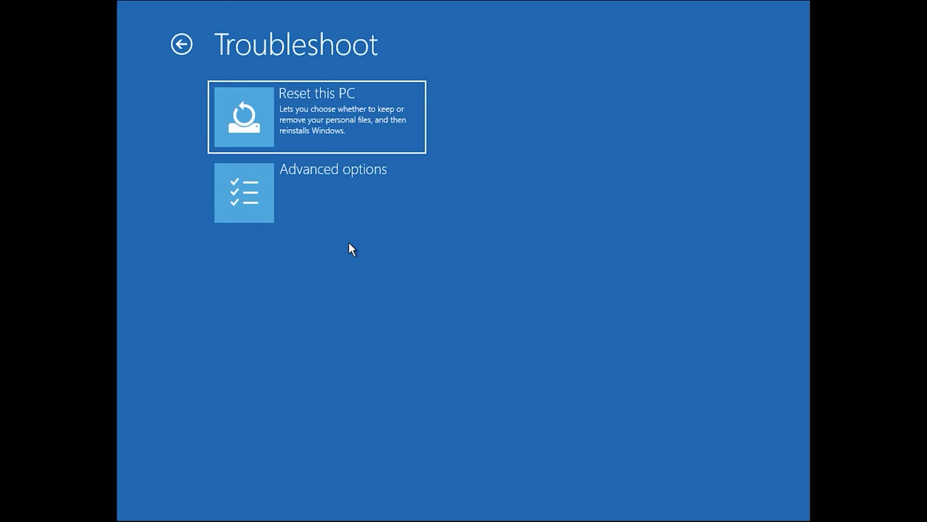
click(338, 190)
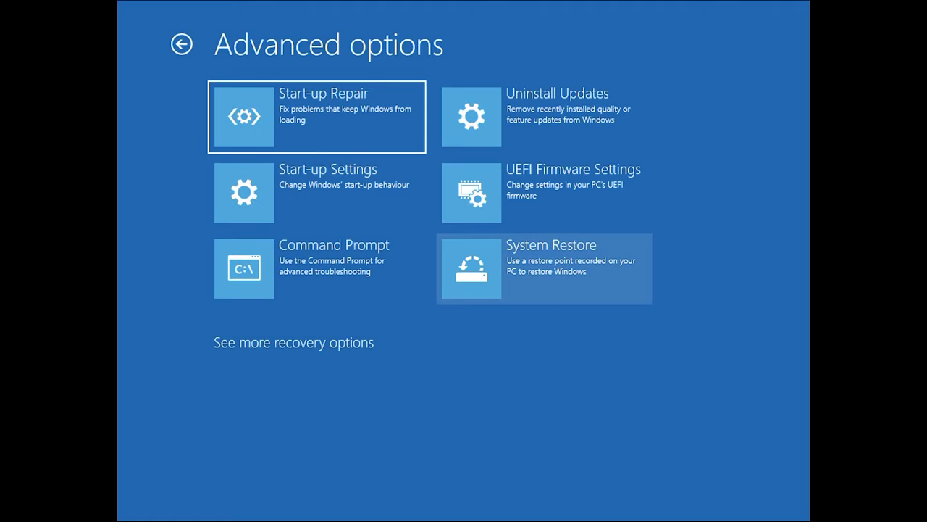
click(567, 280)
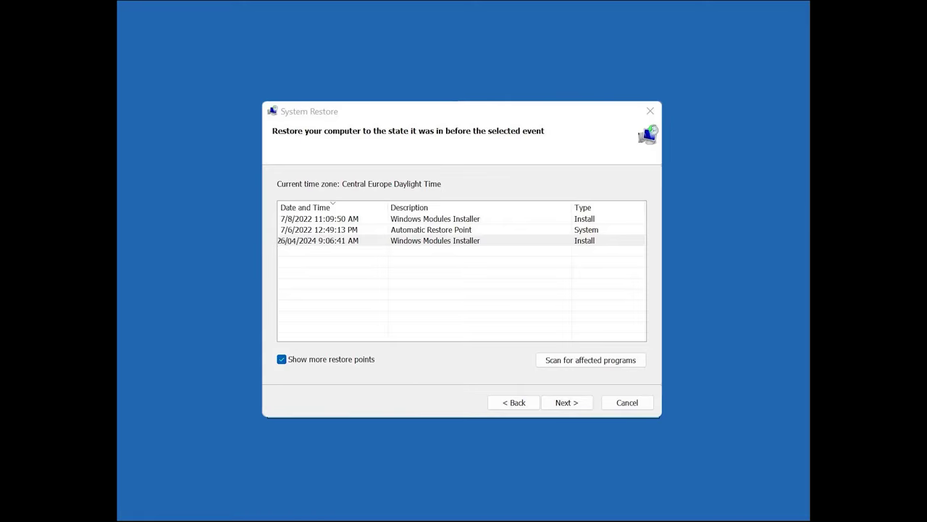
Step: Cancel System Restore and download the Ubuntu 22.04.4 64-bit PC (AMD64) desktop ISO
key(Escape)
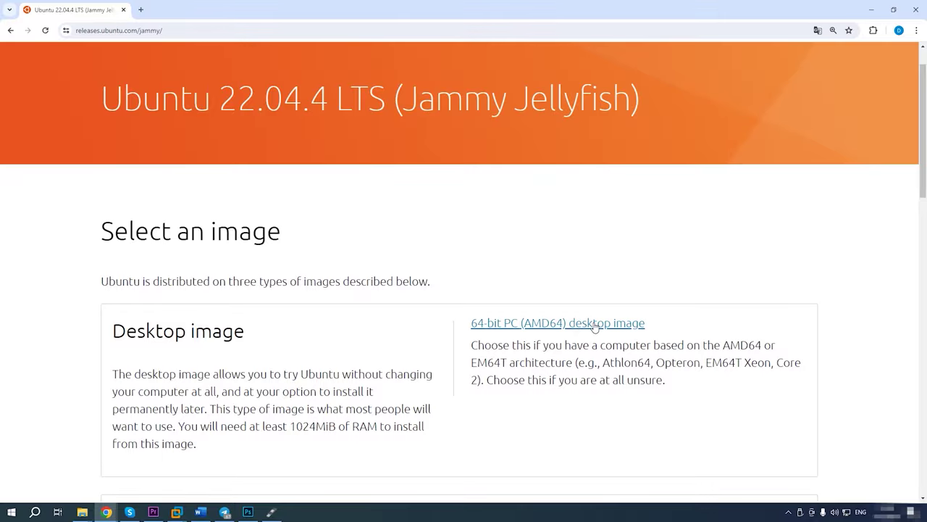
click(593, 324)
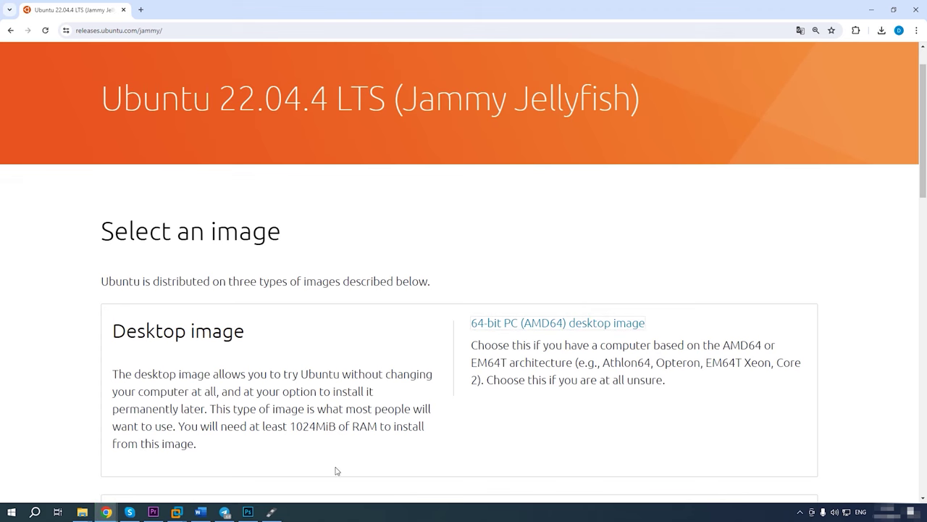
Step: Write ubuntu-22.04-desktop-amd64.iso to the 32 GB USB drive with Rufus in ISO Image mode
click(276, 513)
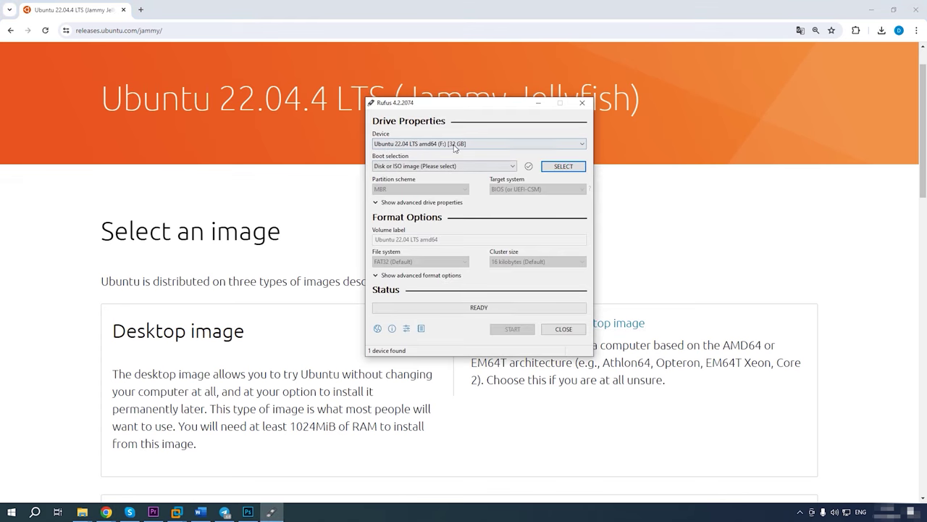
click(562, 165)
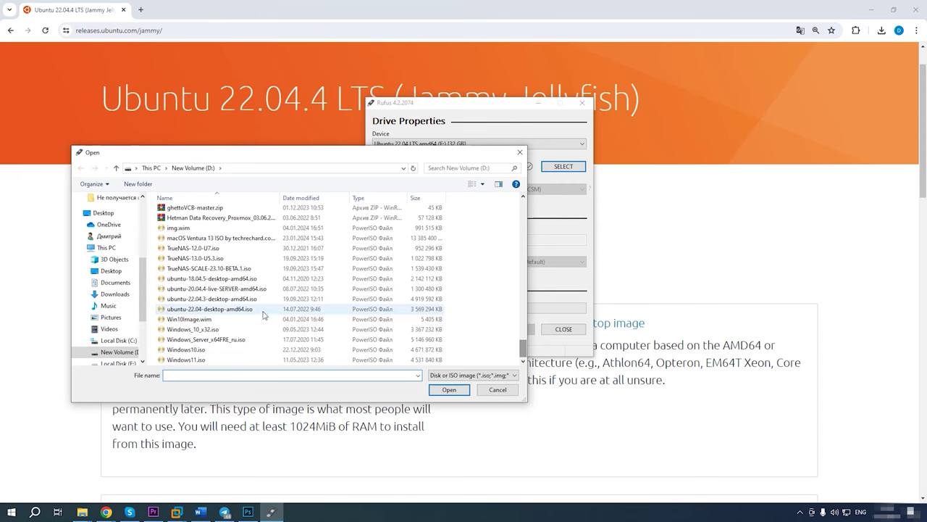
click(206, 308)
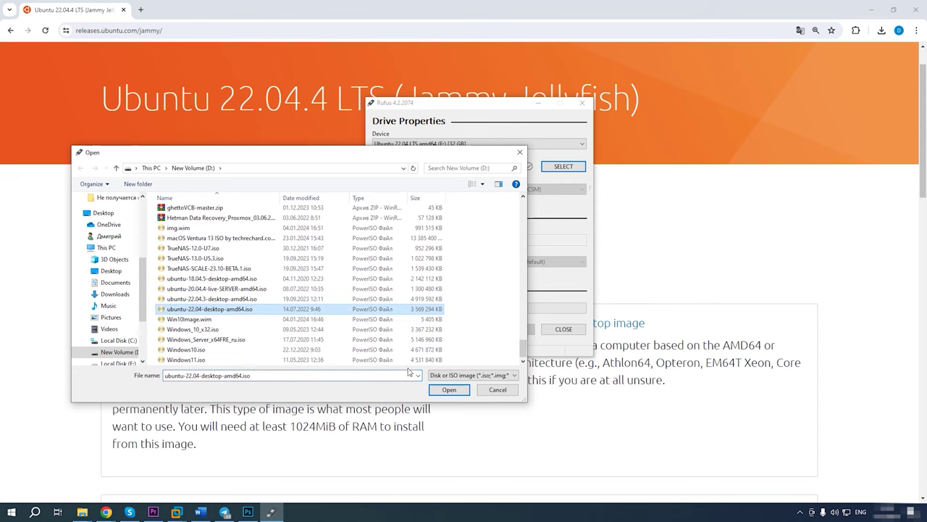
click(449, 389)
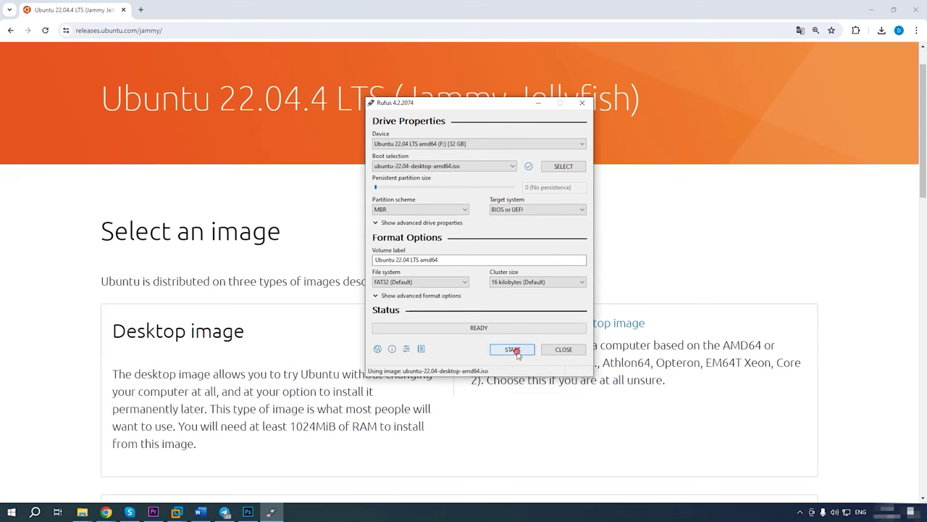
click(515, 350)
click(534, 302)
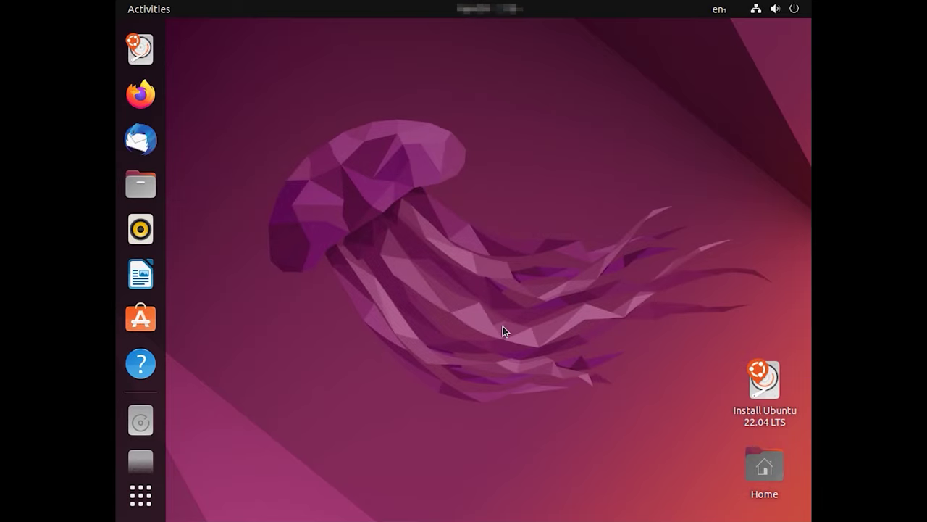
Step: Launch Software Updater from the application list
click(142, 495)
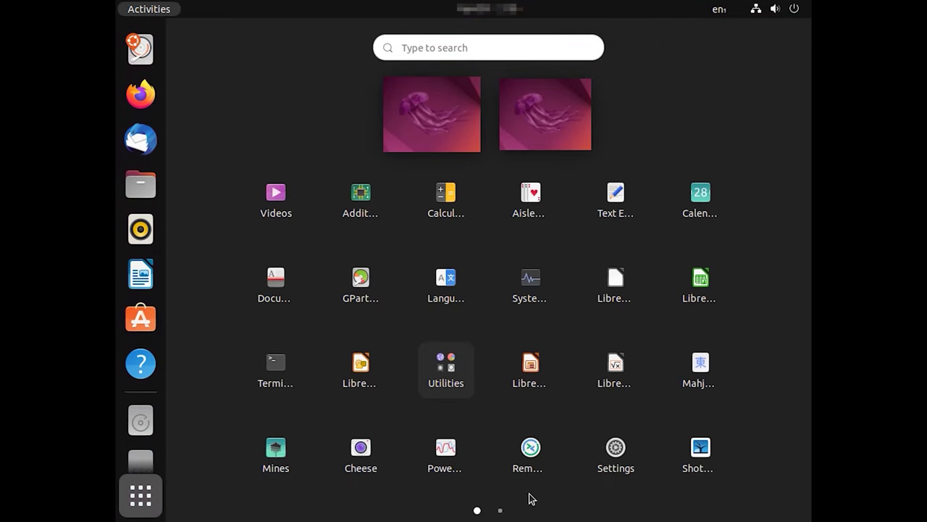
click(501, 510)
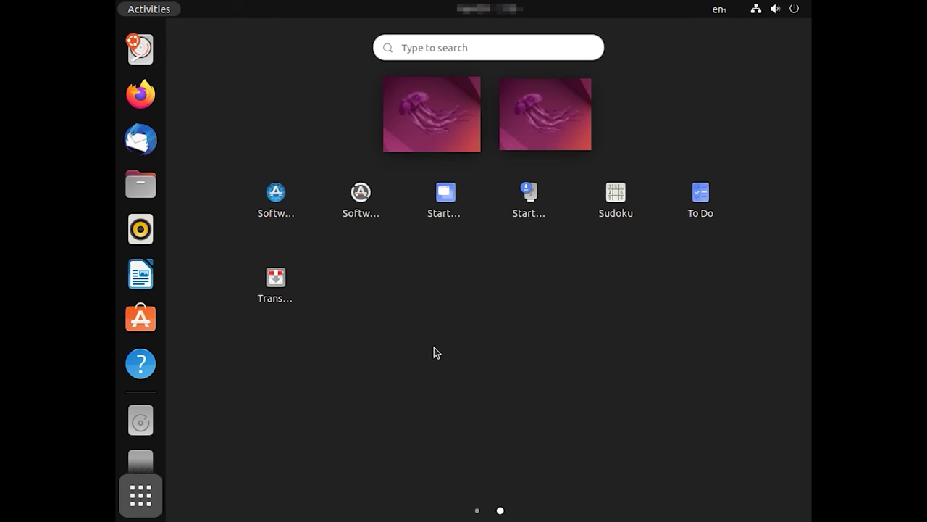
click(369, 248)
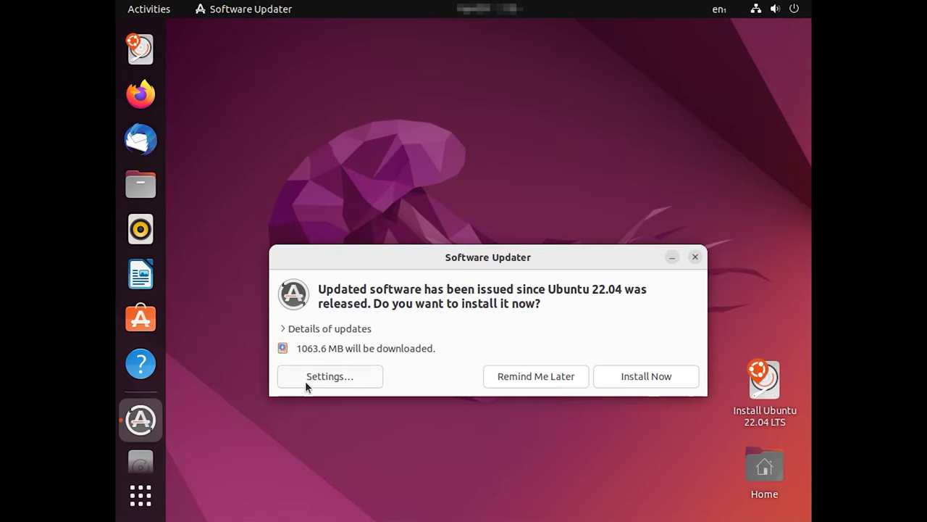
Step: Enable the Community-maintained (universe) repository and reload the software information
click(339, 381)
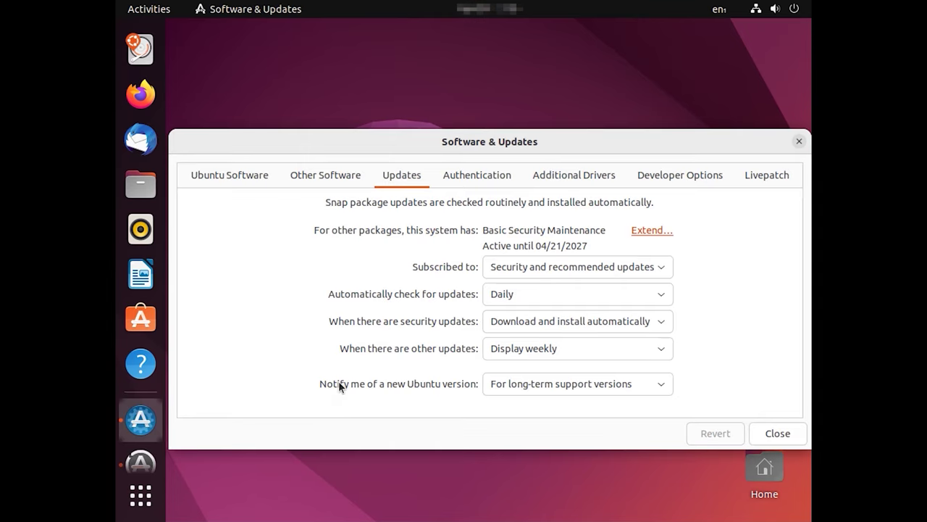
click(231, 182)
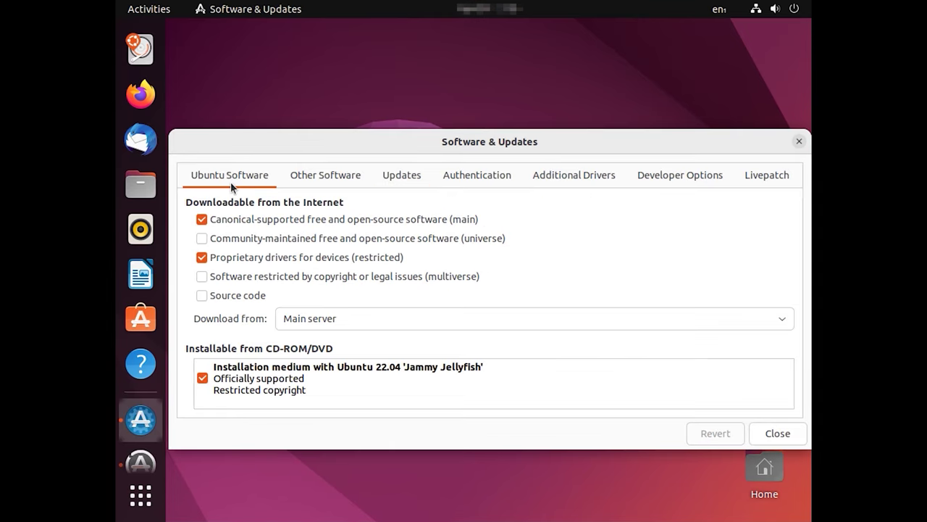
click(202, 238)
click(786, 439)
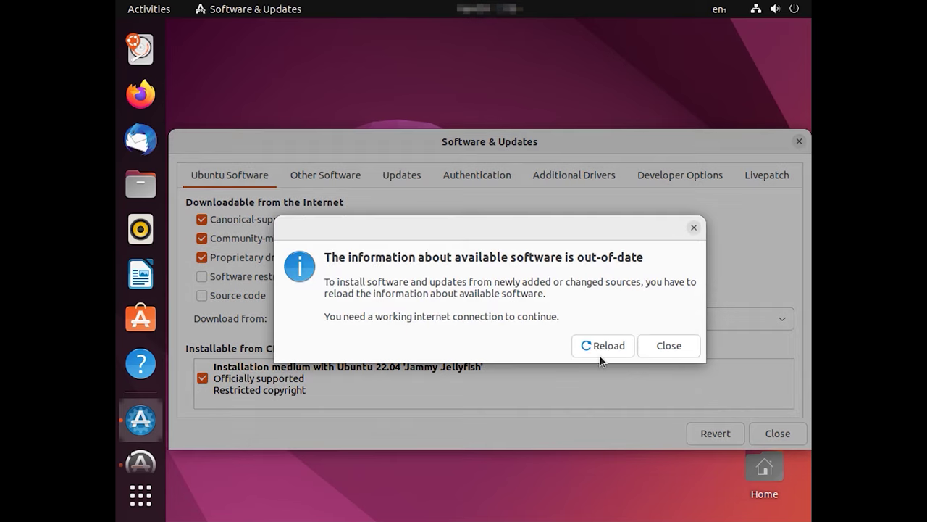
click(605, 348)
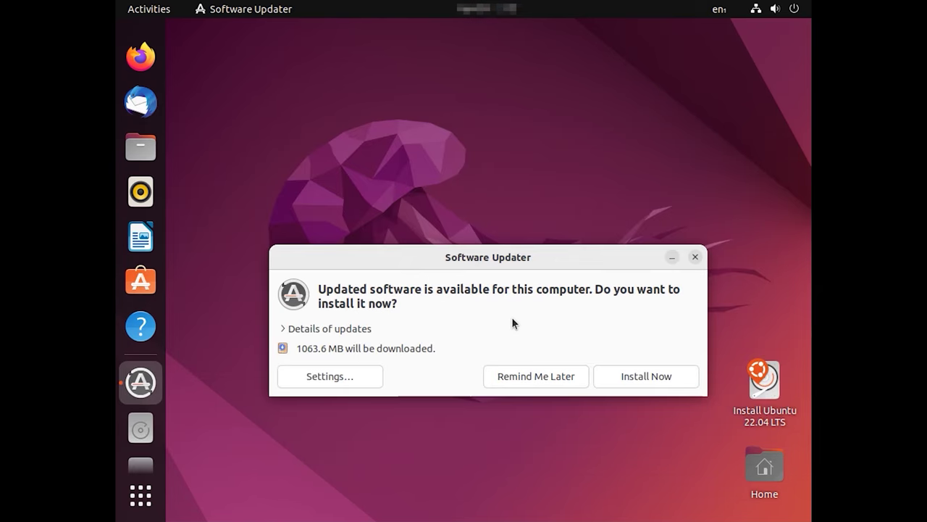
Step: Dismiss the update offer and open a terminal in the Desktop folder
click(672, 257)
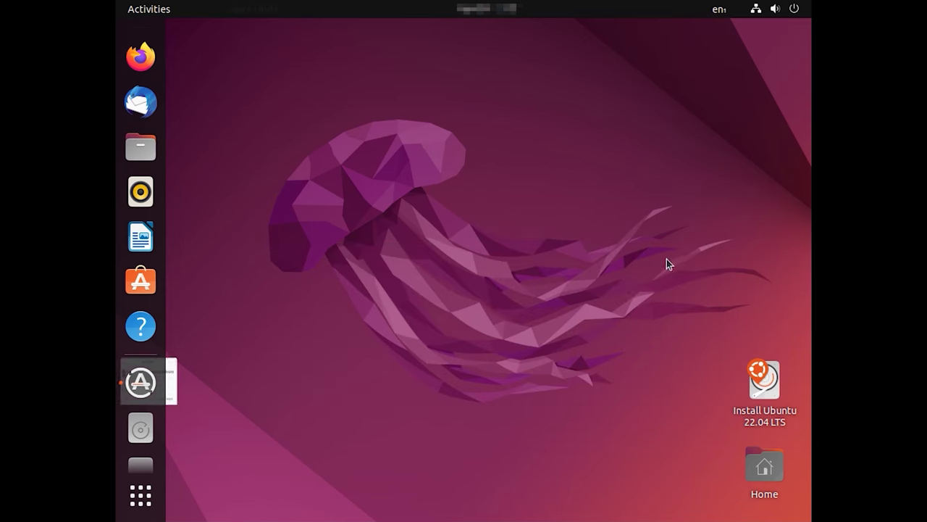
right_click(482, 342)
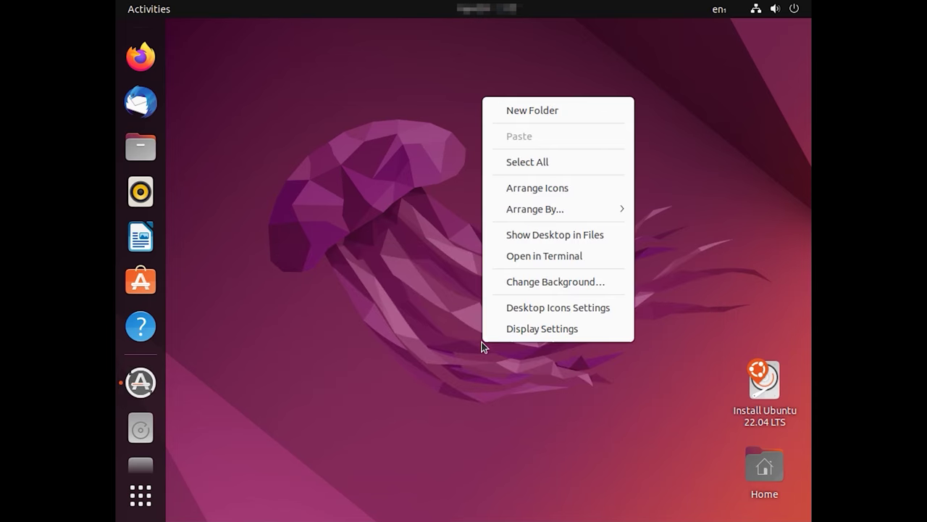
click(560, 260)
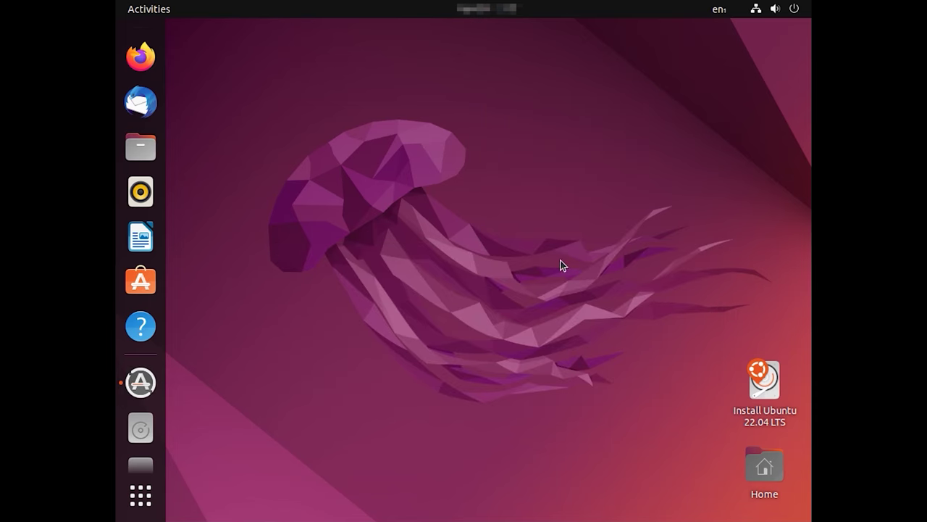
Step: Install chntpw with 'sudo apt-get install chntpw', then close the terminal
text(su)
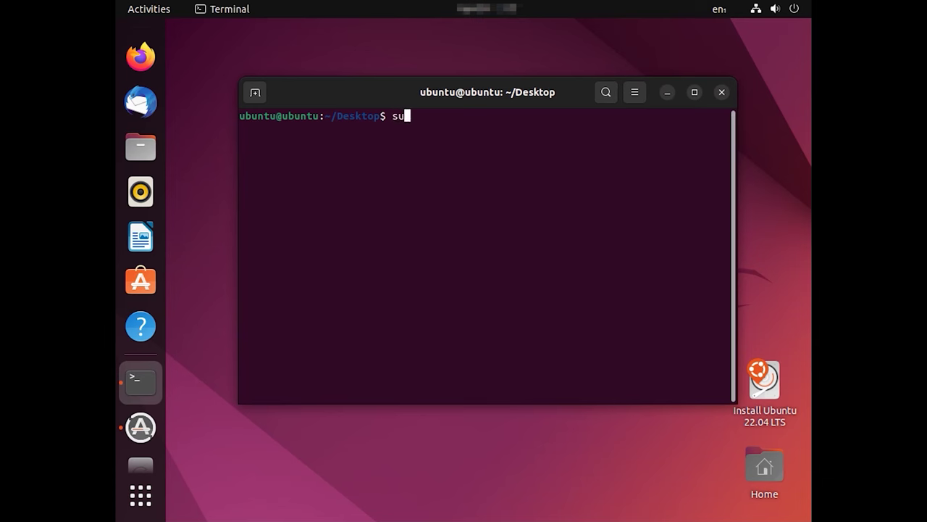
text(do apt-get instal)
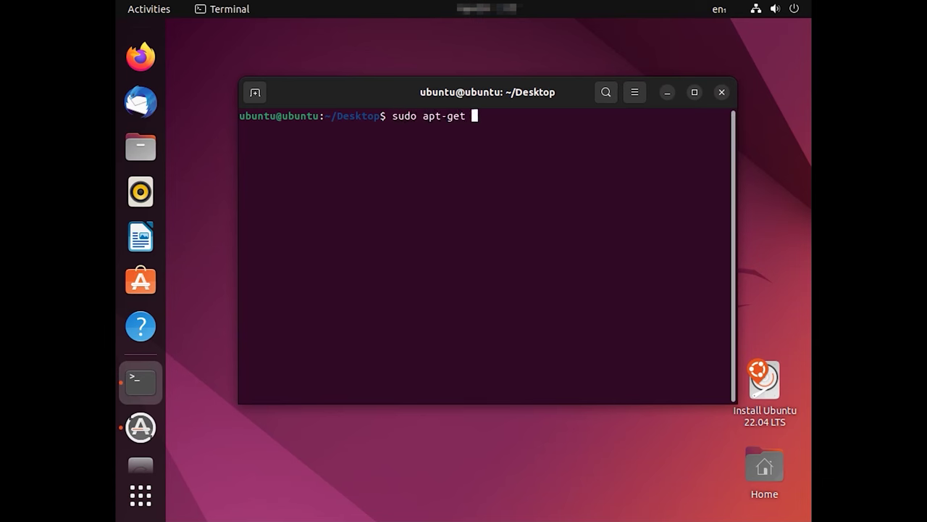
text(l chntpw)
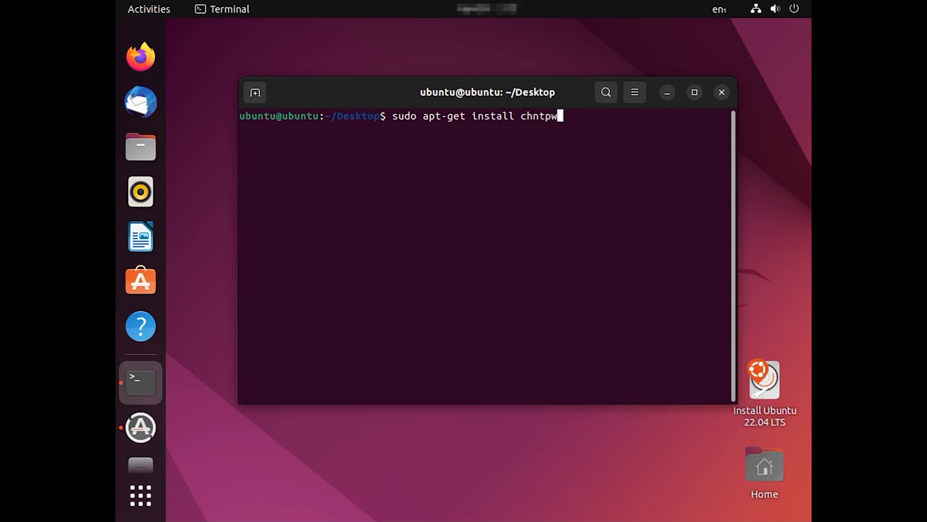
key(Return)
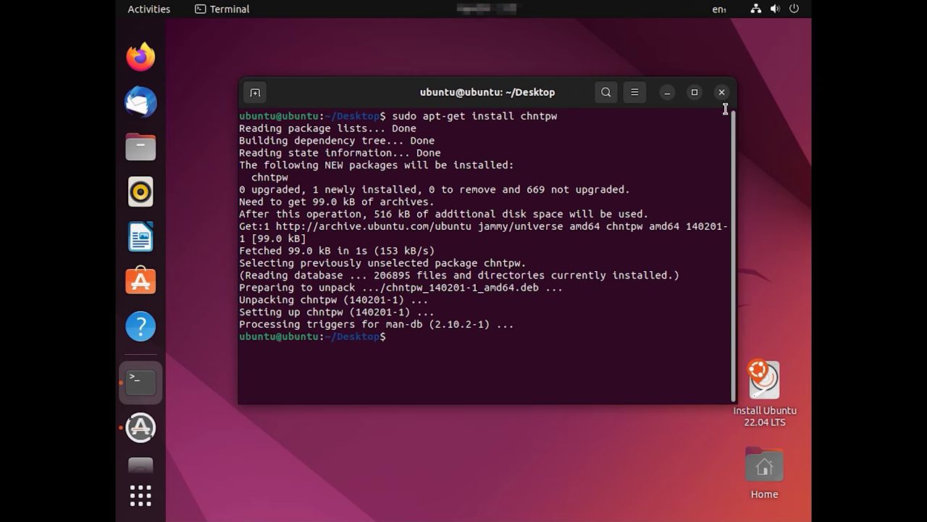
click(721, 92)
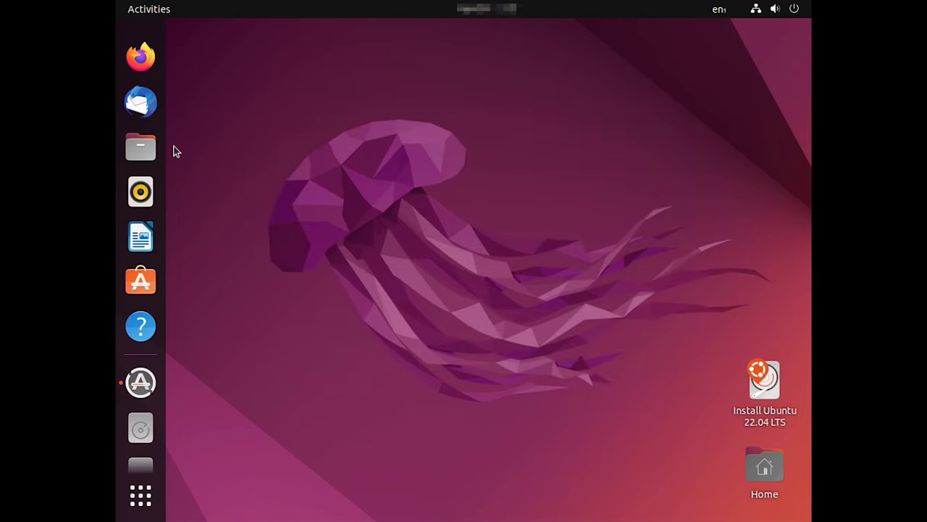
Step: In Files, open the 53 GB Volume from Other Locations and enter its Windows folder
click(142, 148)
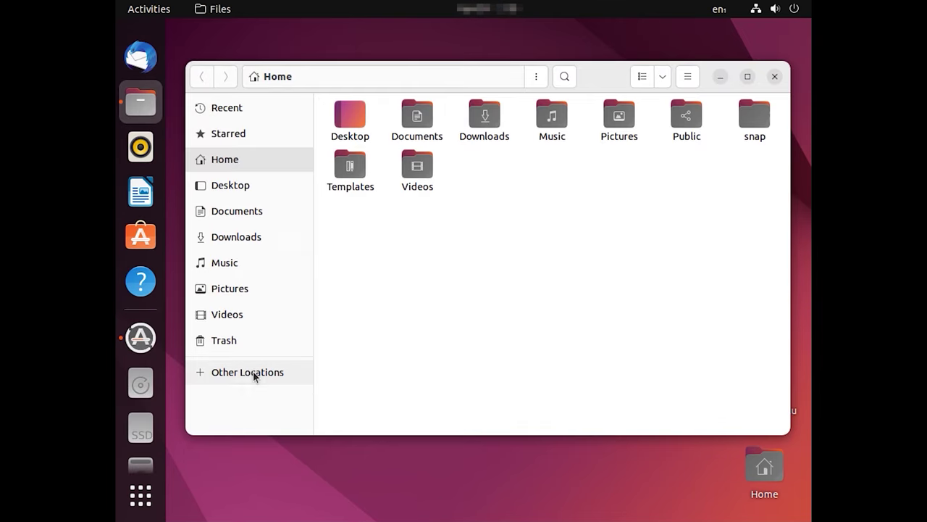
click(253, 372)
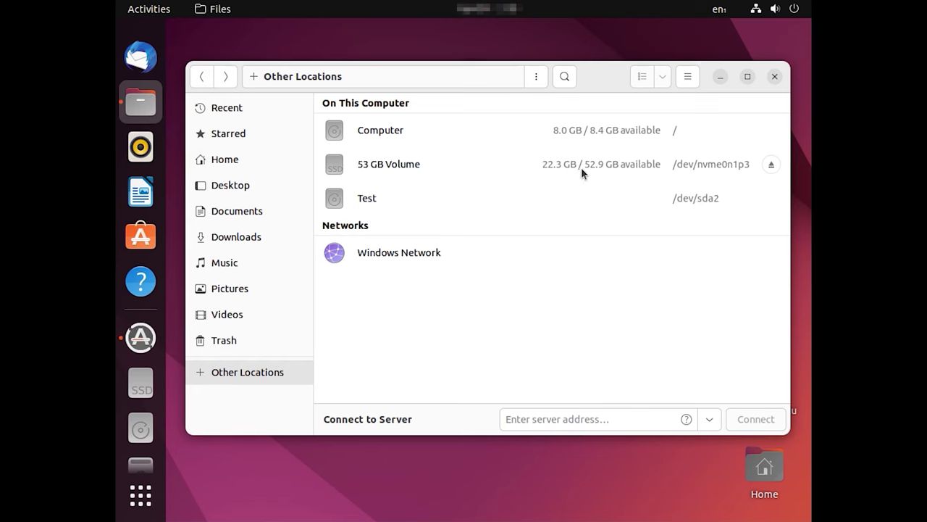
click(367, 166)
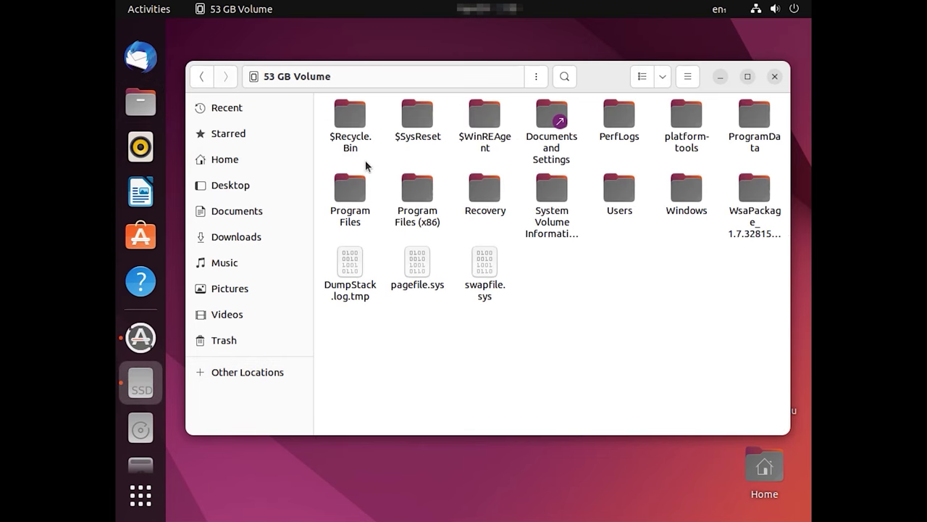
click(685, 206)
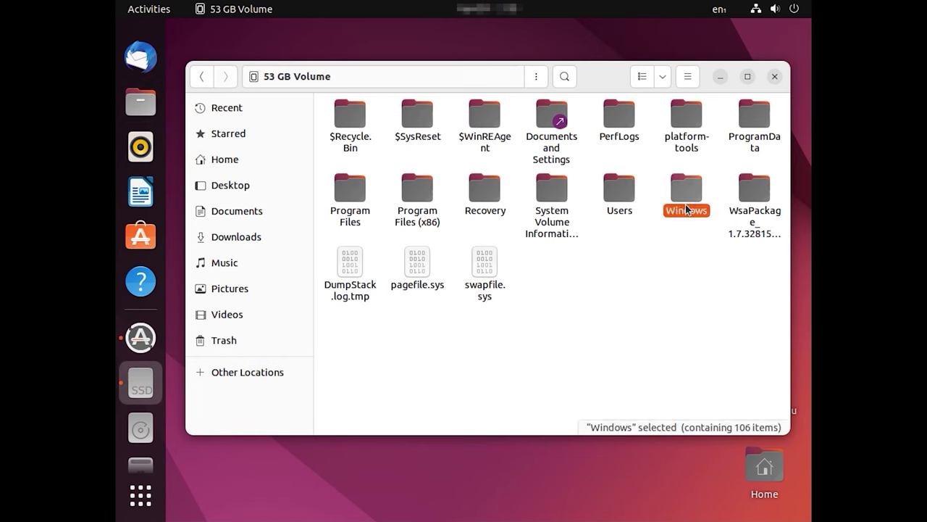
double_click(685, 208)
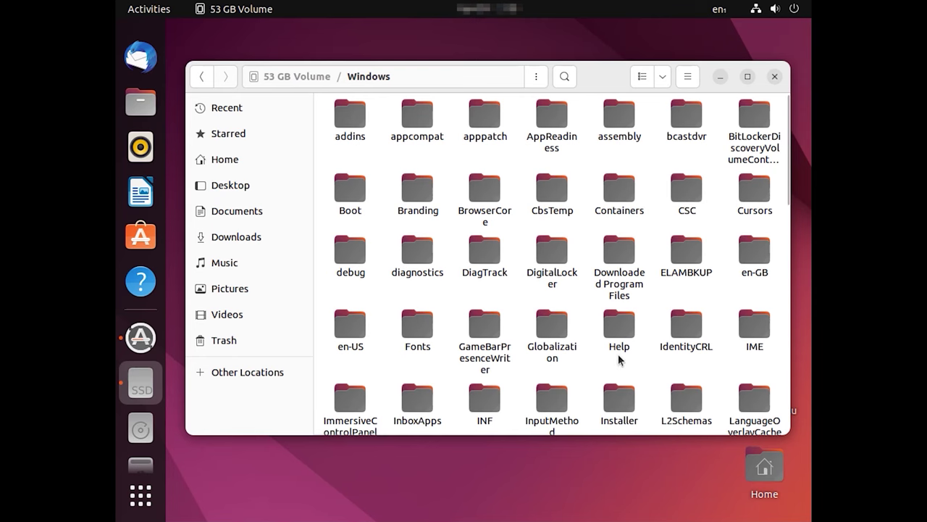
Step: Open System32 > config and select the SAM file
scroll(636, 307, down, 5)
click(688, 345)
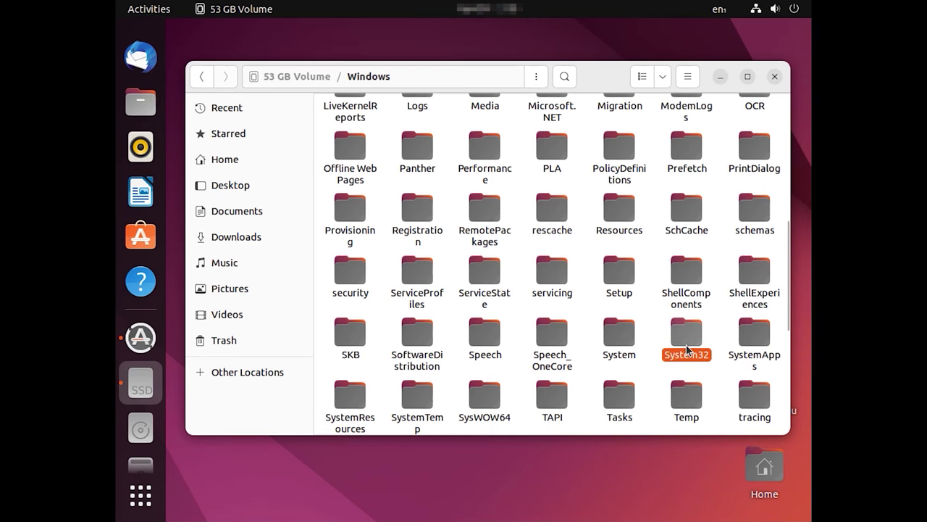
double_click(688, 345)
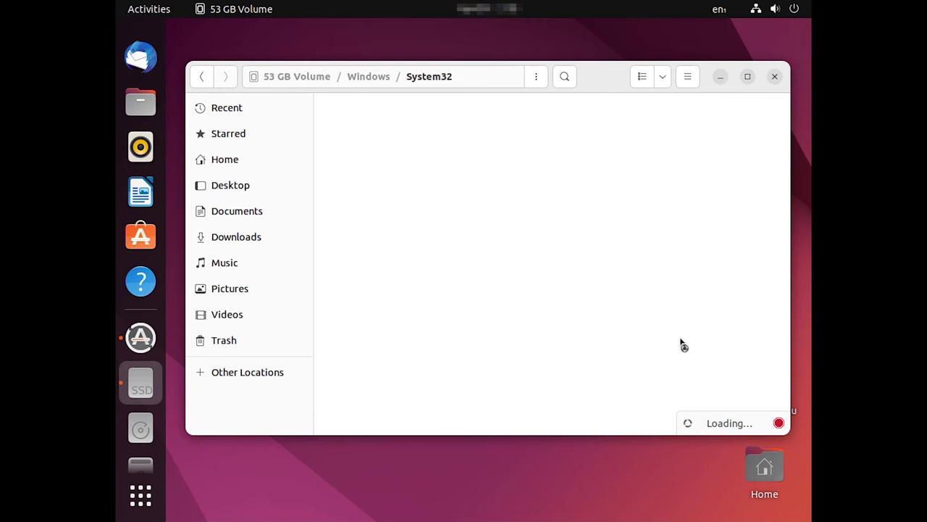
click(352, 257)
double_click(352, 257)
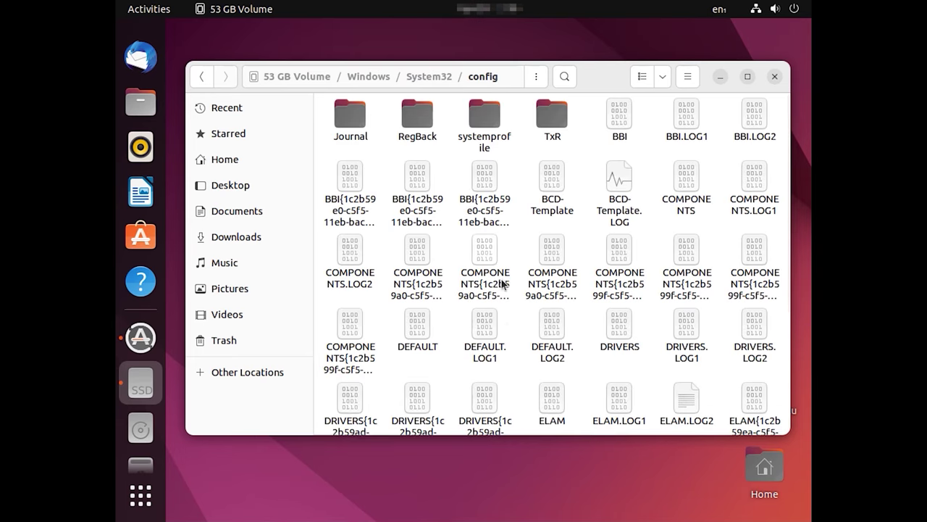
scroll(507, 362, down, 5)
click(496, 311)
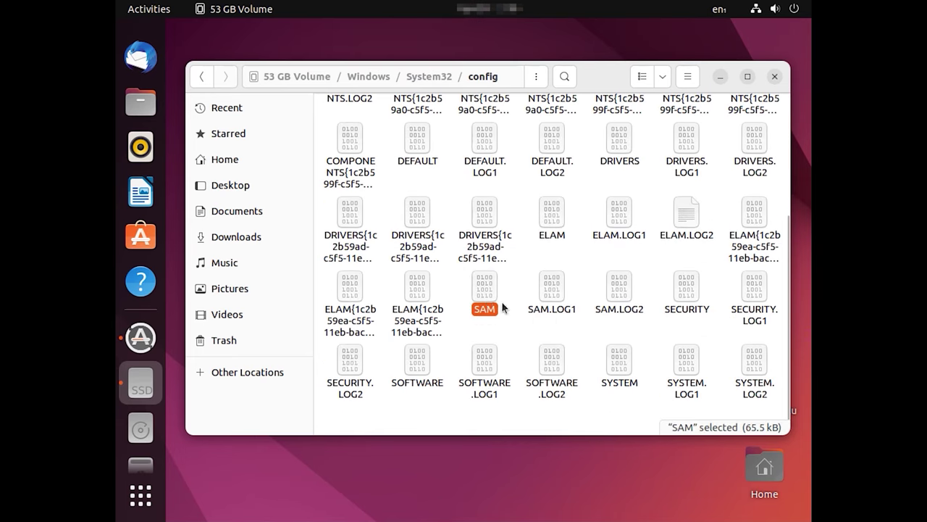
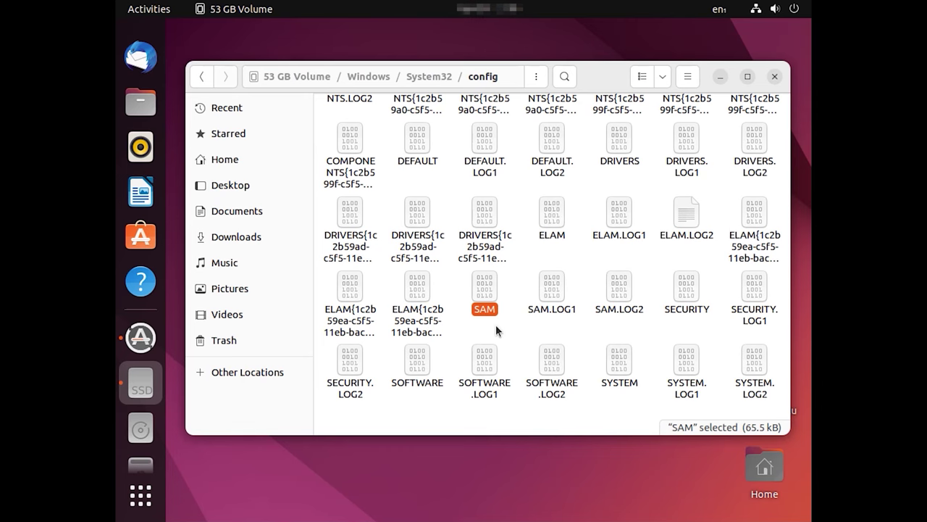
Step: Open a terminal in the Windows/System32/config folder of the 53 GB Volume
right_click(520, 335)
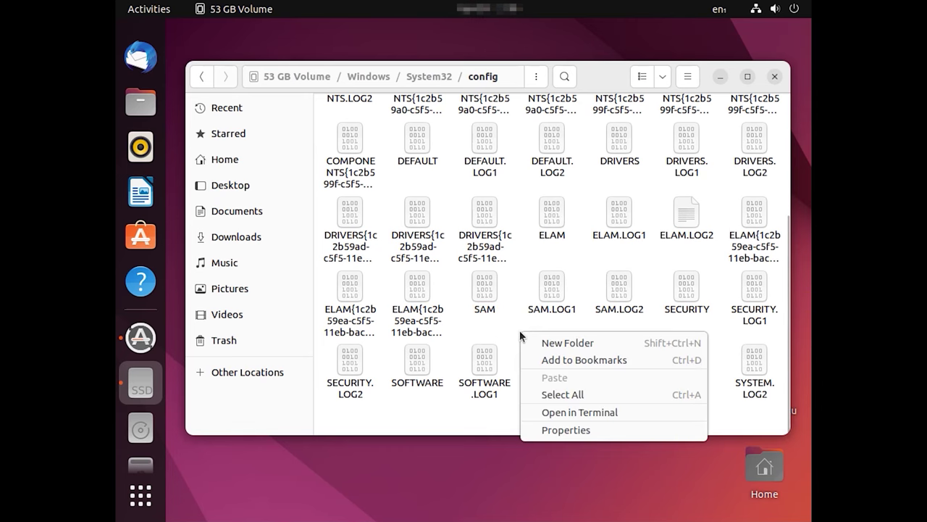
click(607, 414)
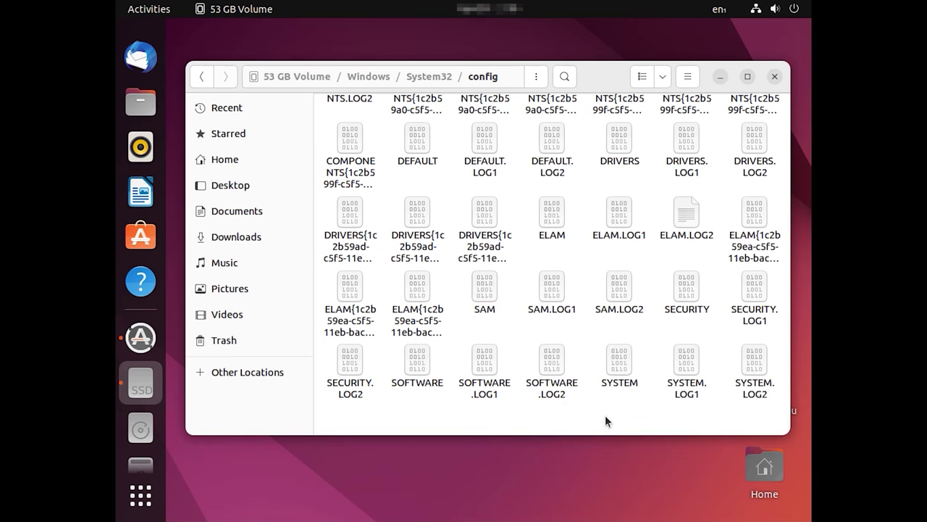
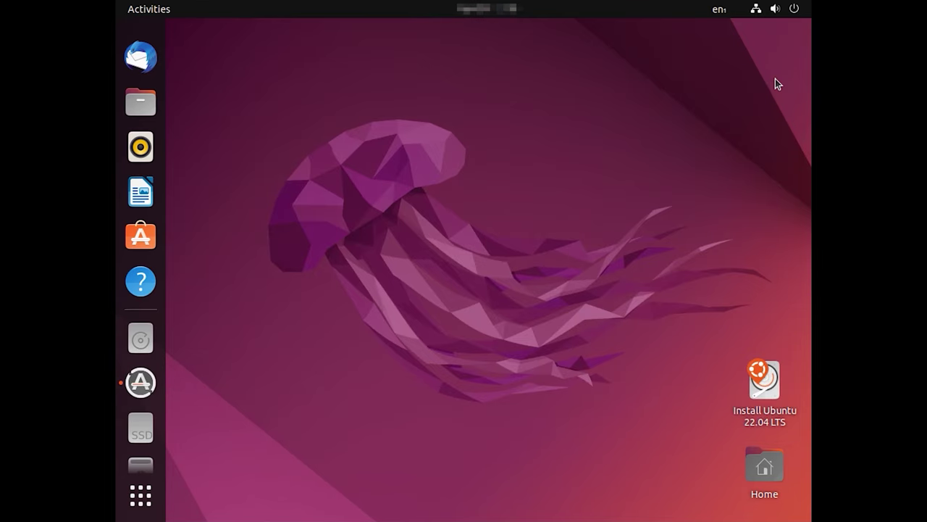
Step: Restart the Ubuntu live session from the system menu's Power Off / Log Out choices
click(795, 10)
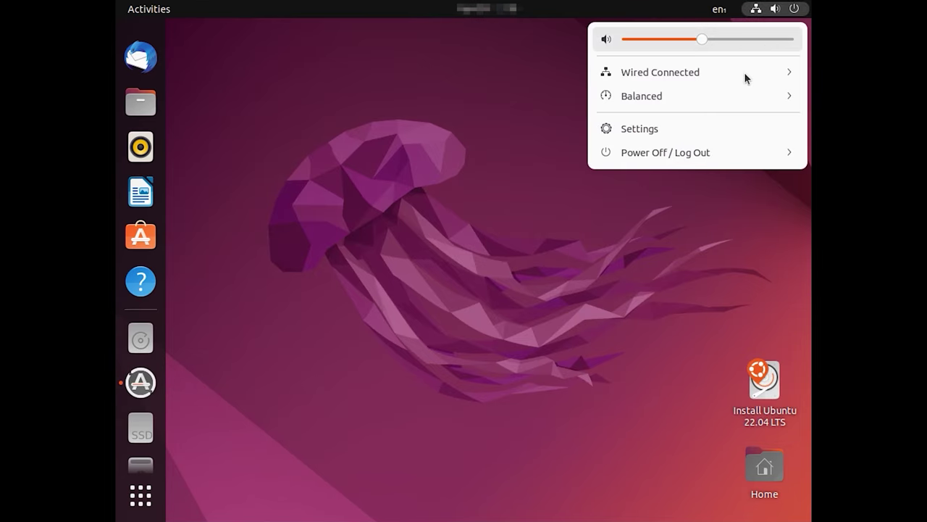
click(789, 153)
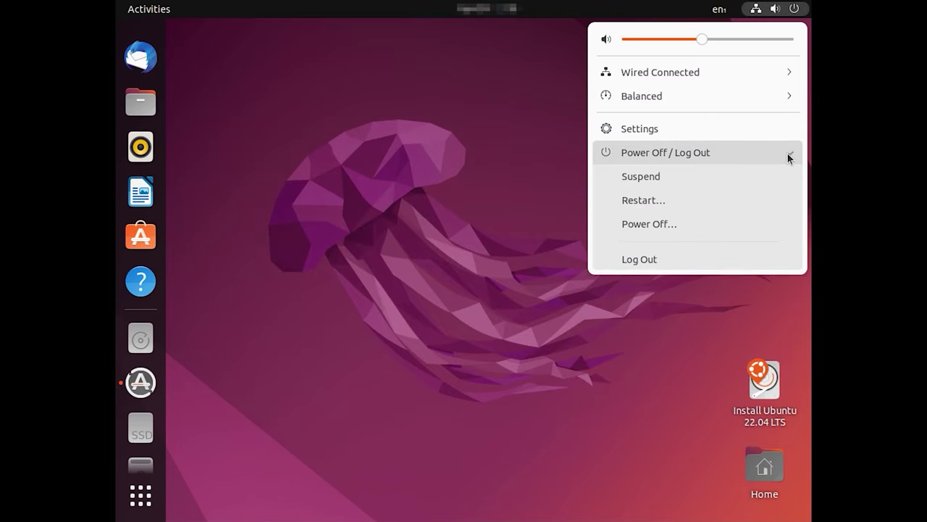
click(668, 201)
click(530, 309)
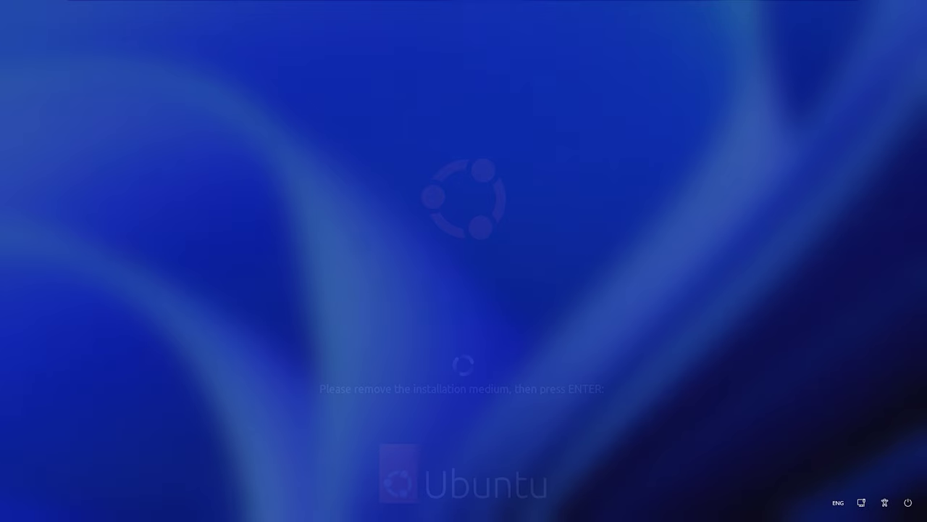
Step: Dismiss the remove-installation-medium prompt so Windows 11 boots straight to its desktop
key(Return)
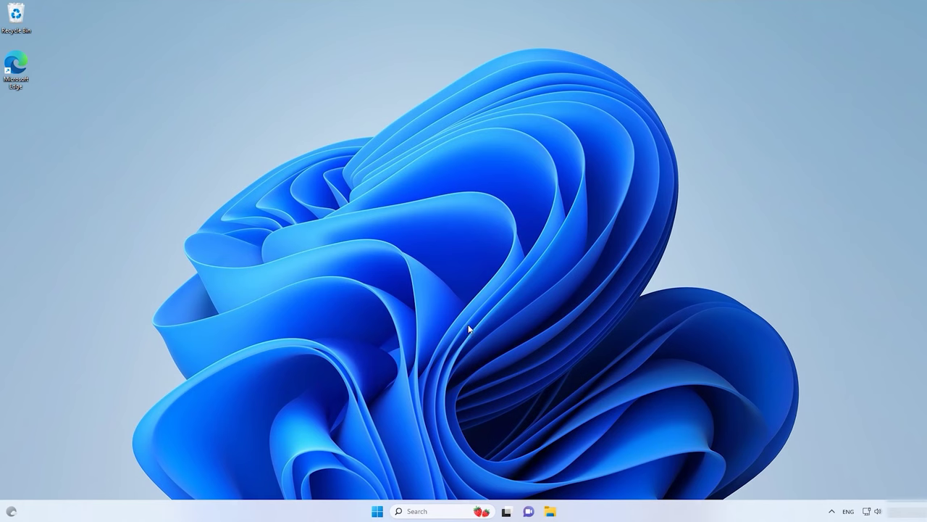
Step: Launch Settings from the Start menu's pinned apps
click(386, 512)
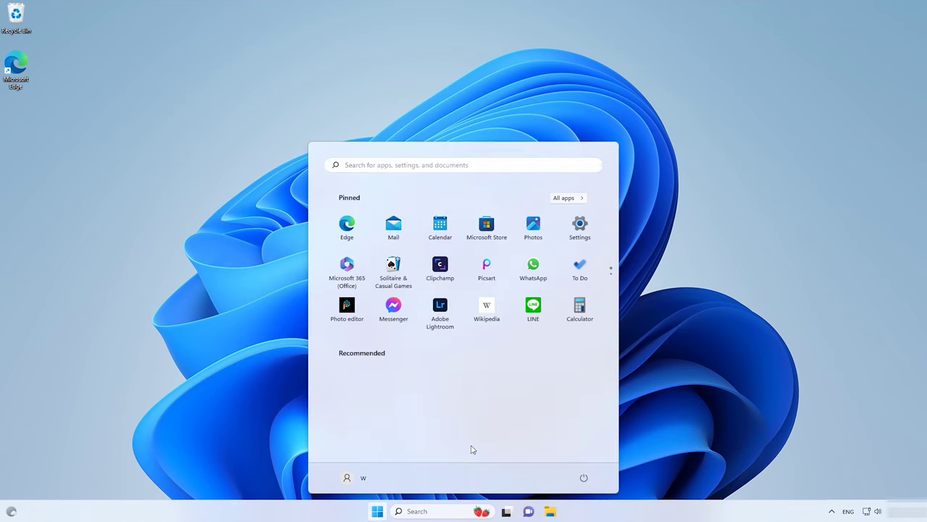
click(579, 226)
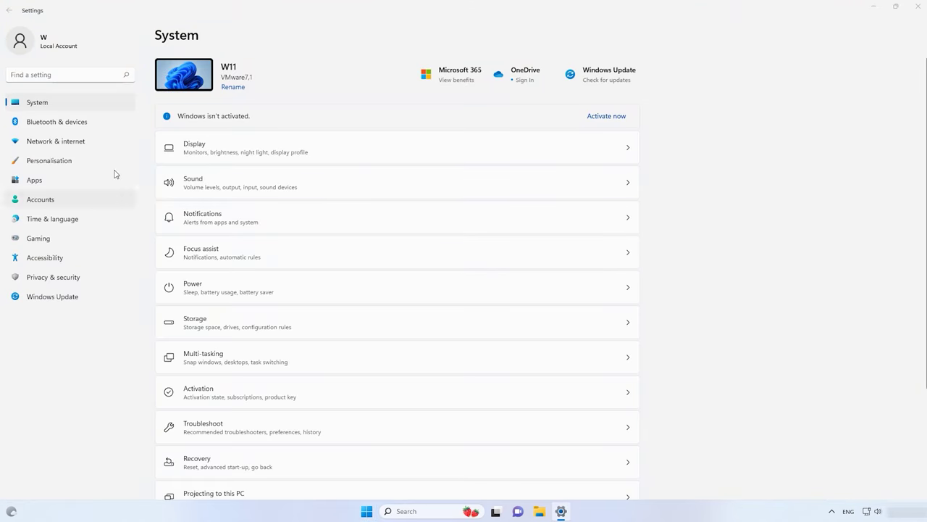
Step: In Accounts > Sign-in options, expand Password (only Add offered) and PIN (Windows Hello)
click(64, 206)
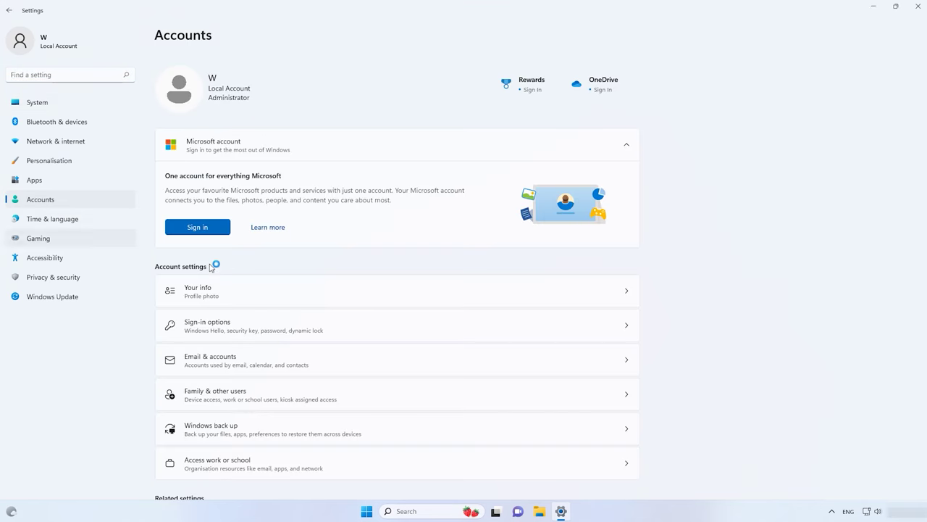
click(236, 329)
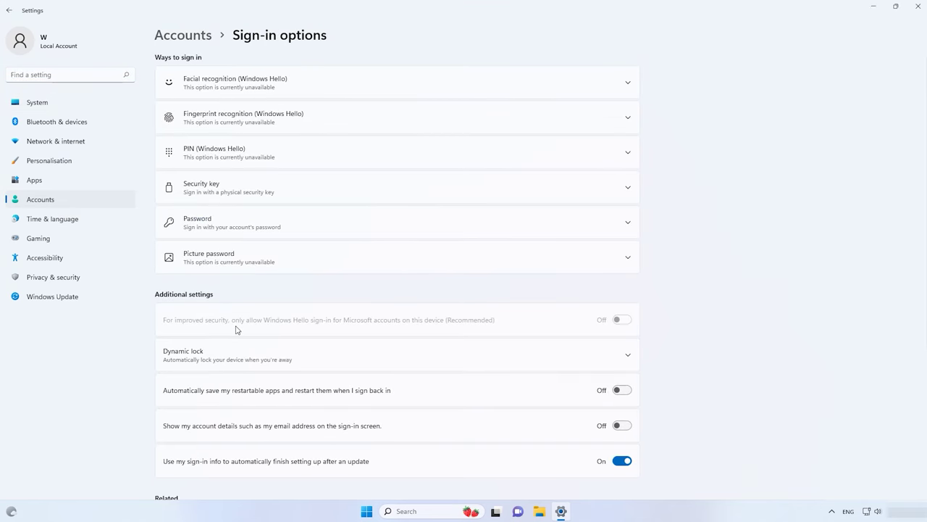
click(231, 221)
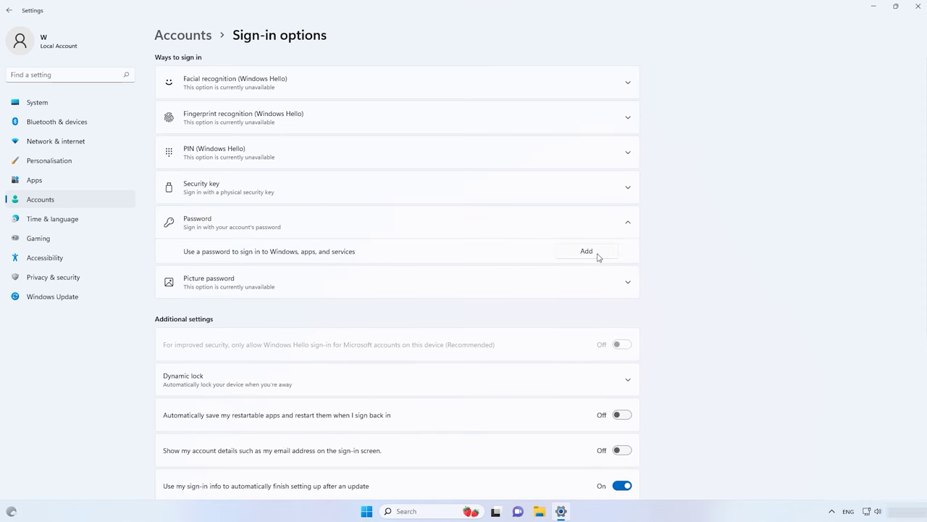
click(331, 149)
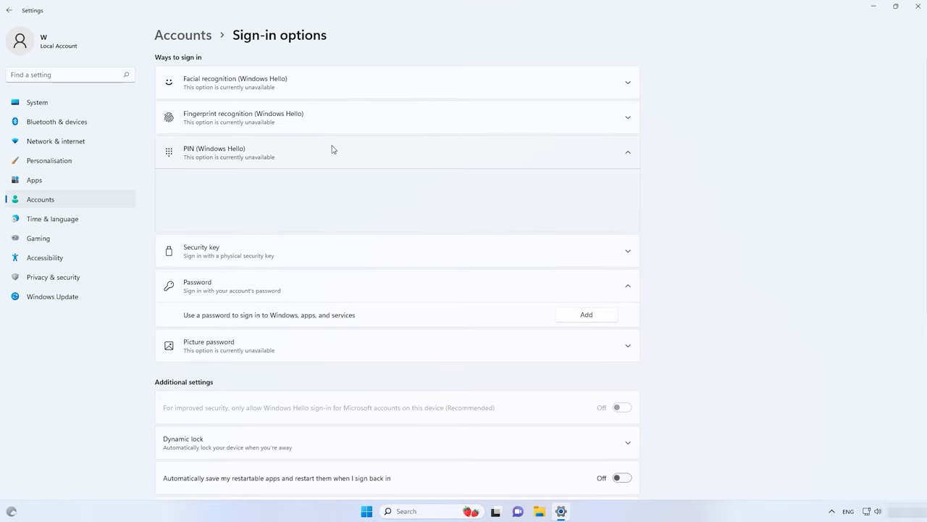